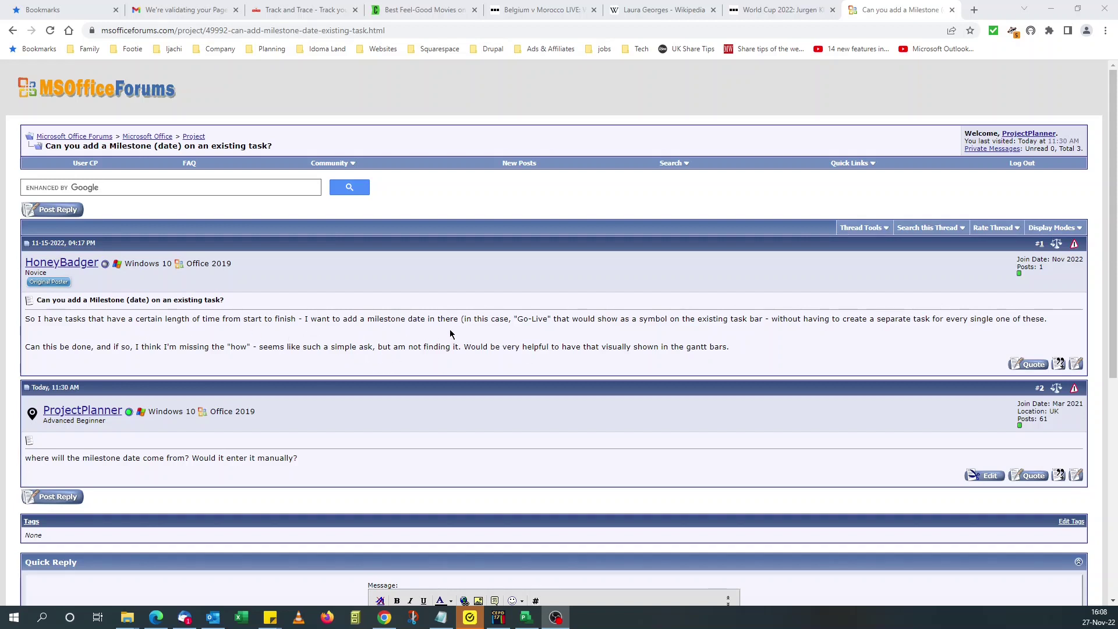
{"action": "left_click", "coordinate": [529, 620]}
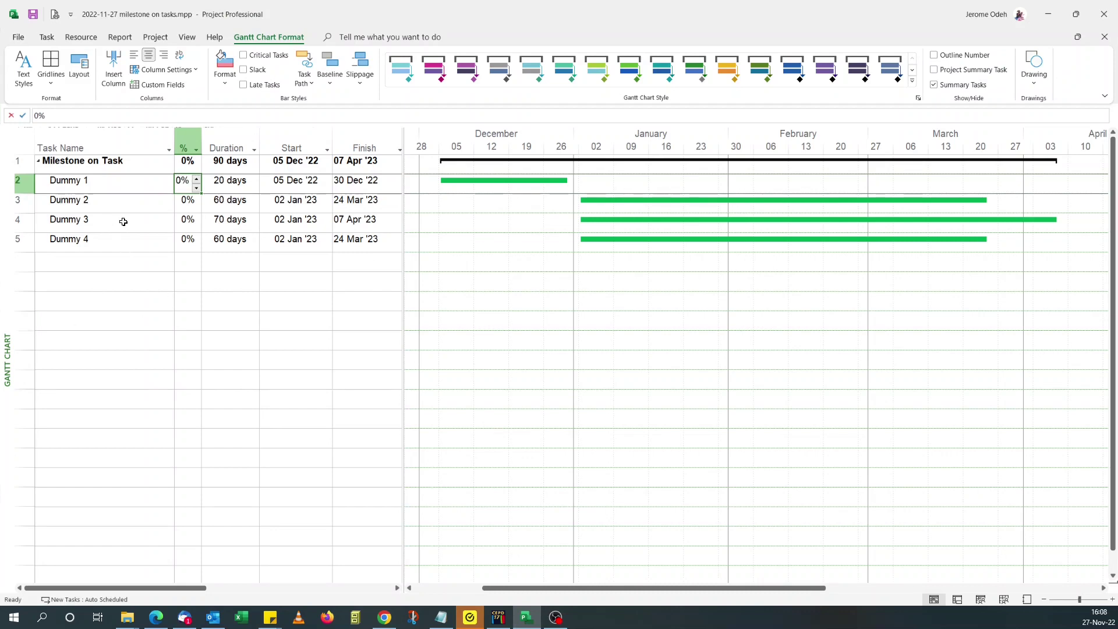
{"action": "left_click", "coordinate": [92, 220]}
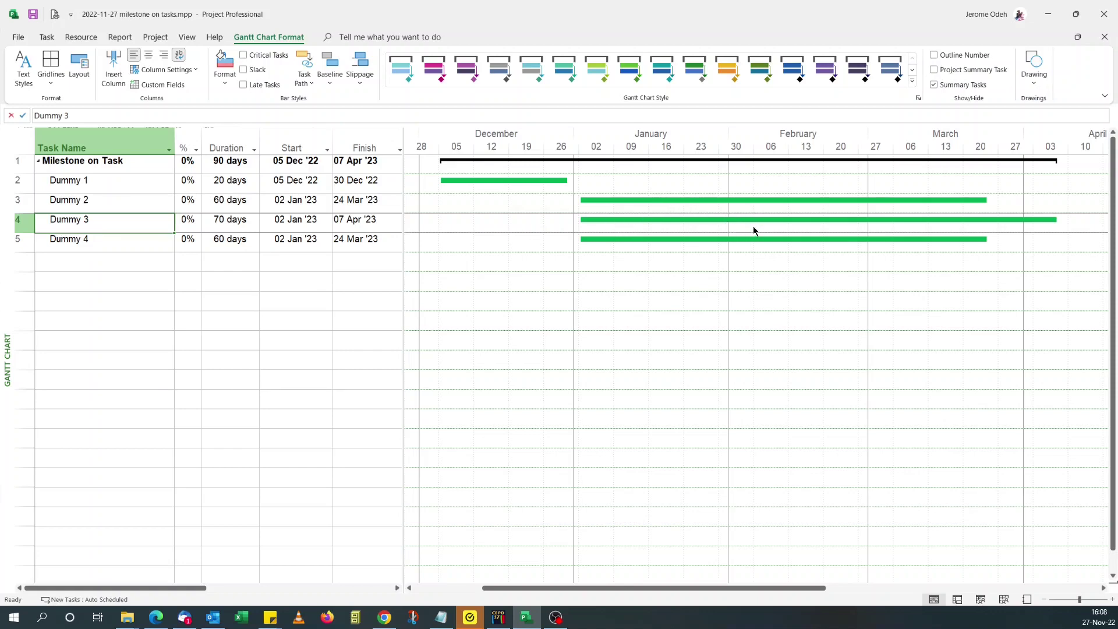
{"action": "left_click", "coordinate": [1095, 617]}
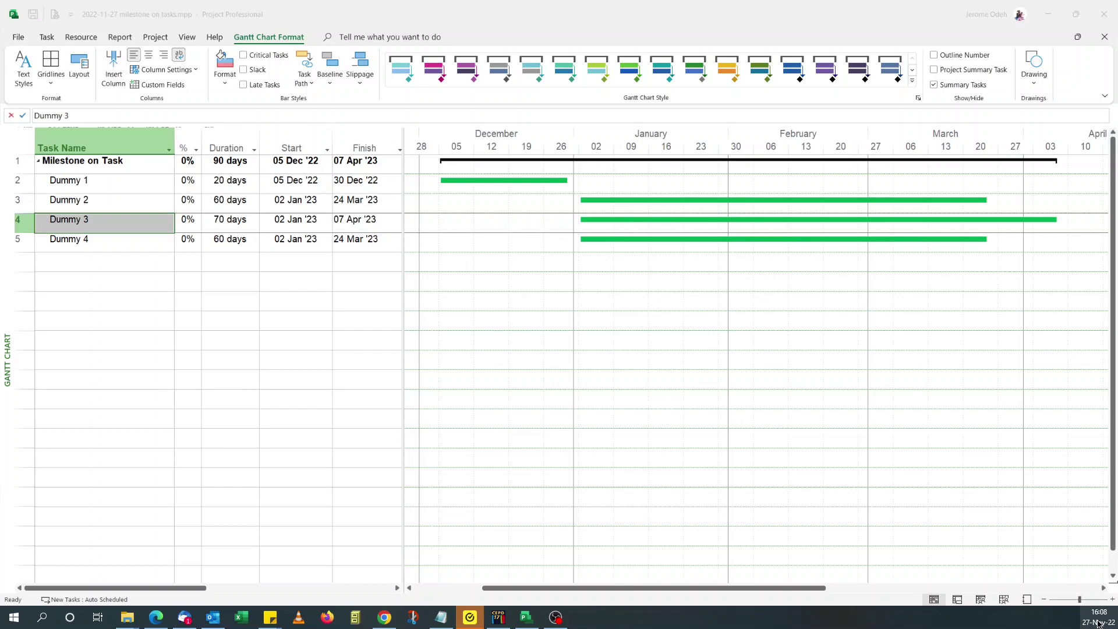
{"action": "left_click", "coordinate": [1097, 257]}
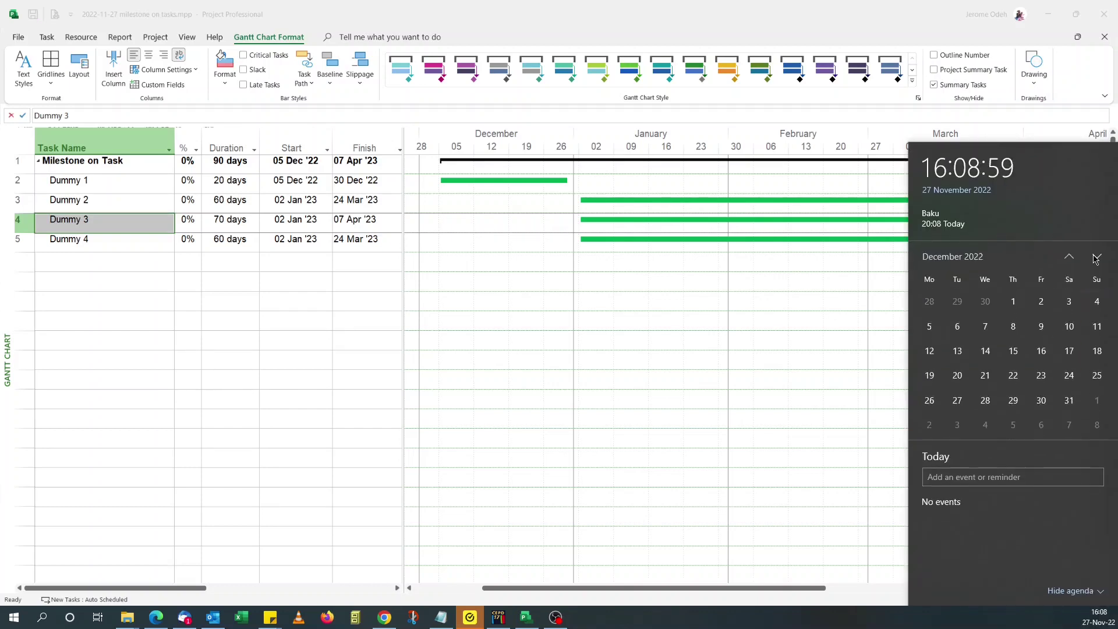
{"action": "left_click", "coordinate": [1096, 257]}
{"action": "left_click", "coordinate": [1097, 257]}
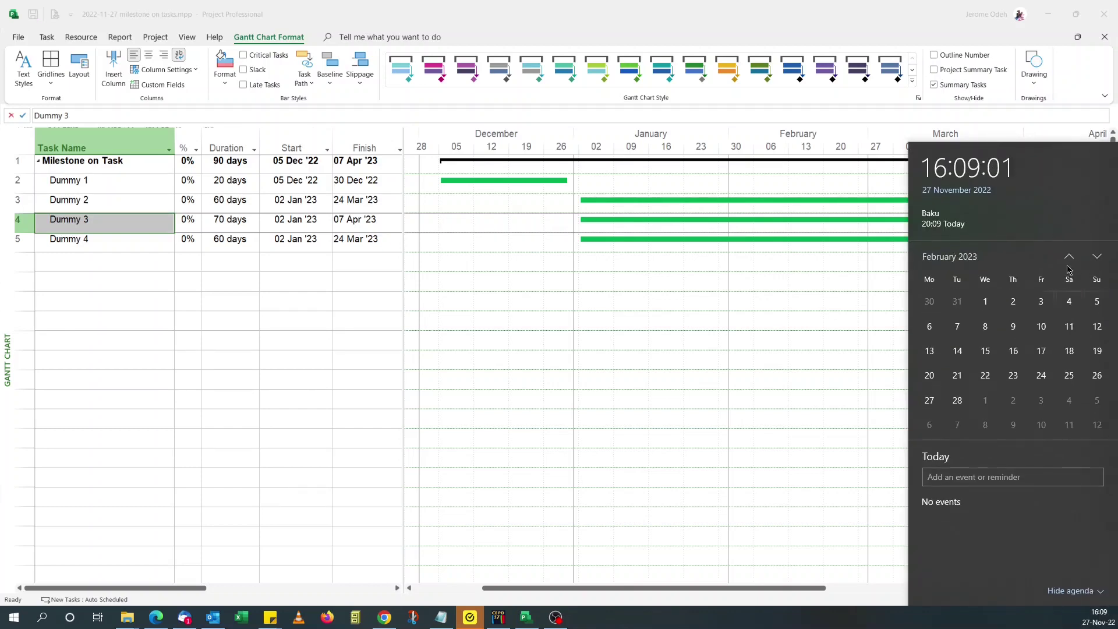
{"action": "left_click", "coordinate": [644, 270]}
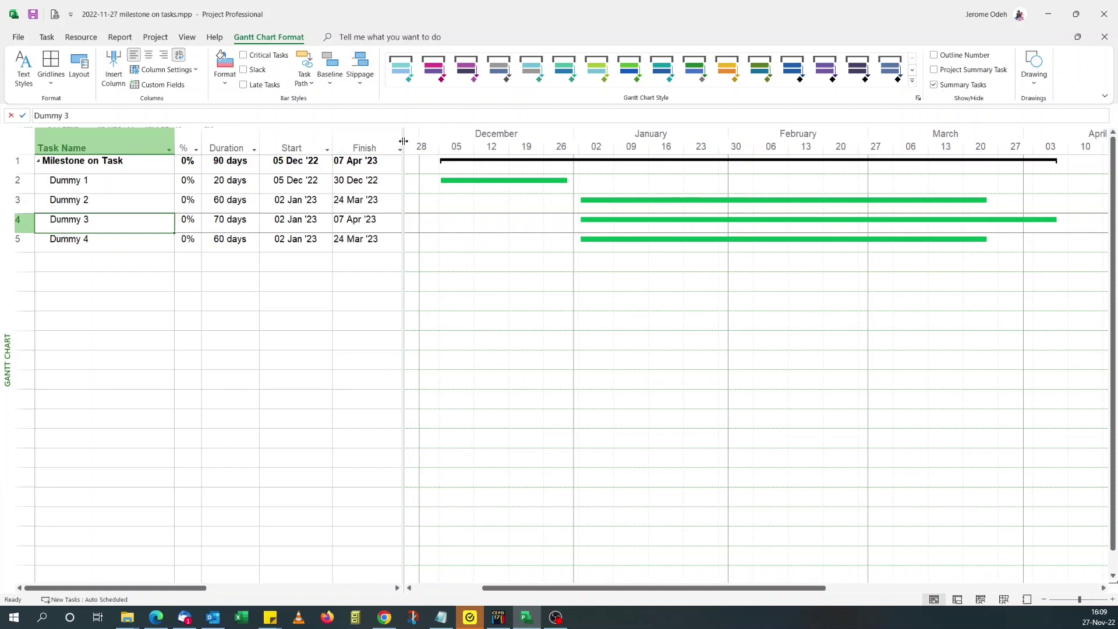
Insert a Date10 column before Predecessors in the task table.
{"action": "left_click_drag", "start_coordinate": [403, 141], "coordinate": [512, 141]}
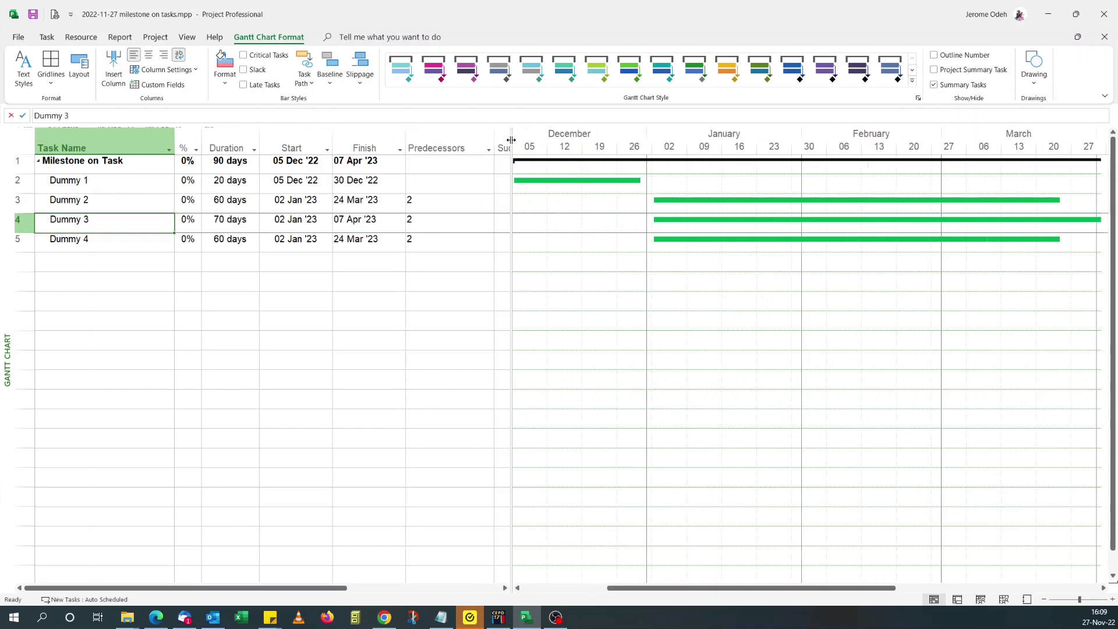
{"action": "right_click", "coordinate": [434, 136]}
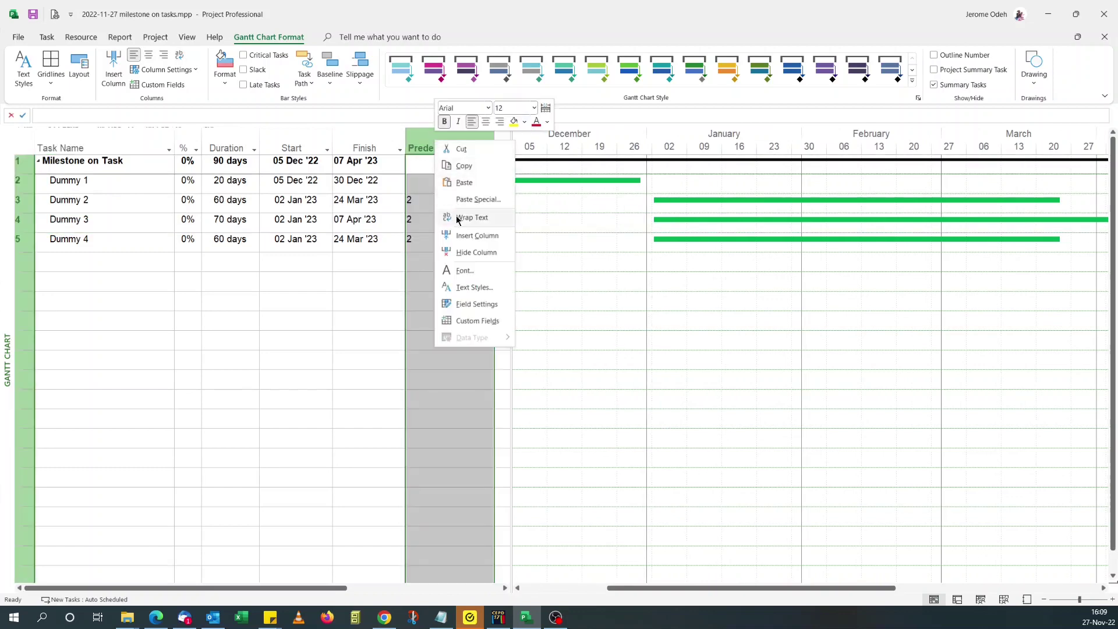
{"action": "left_click", "coordinate": [473, 236]}
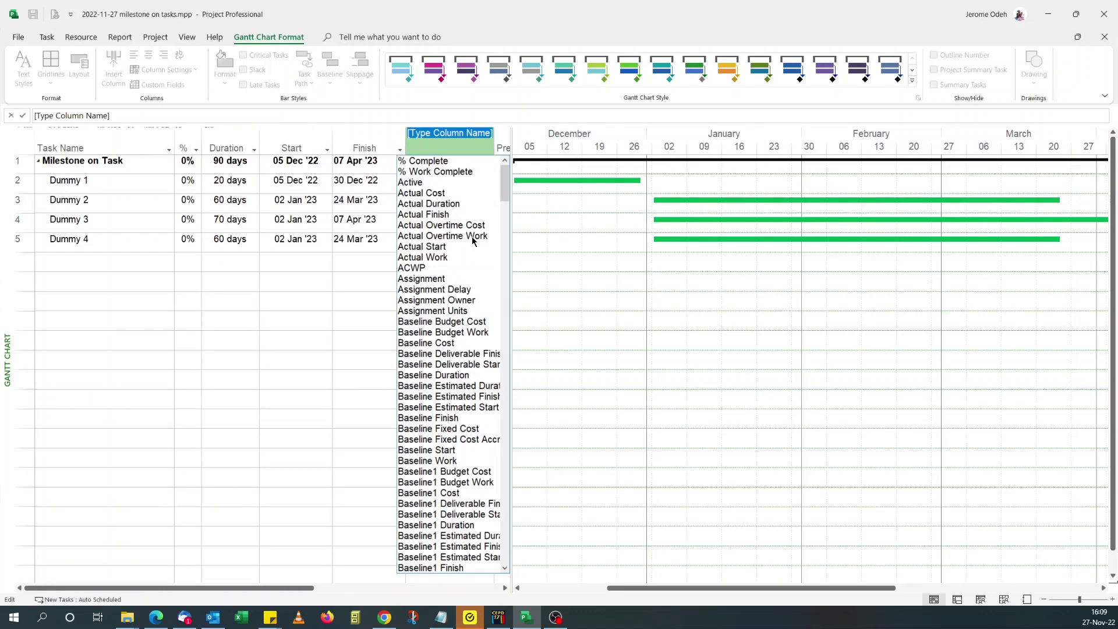
{"action": "type", "text": "Date1"}
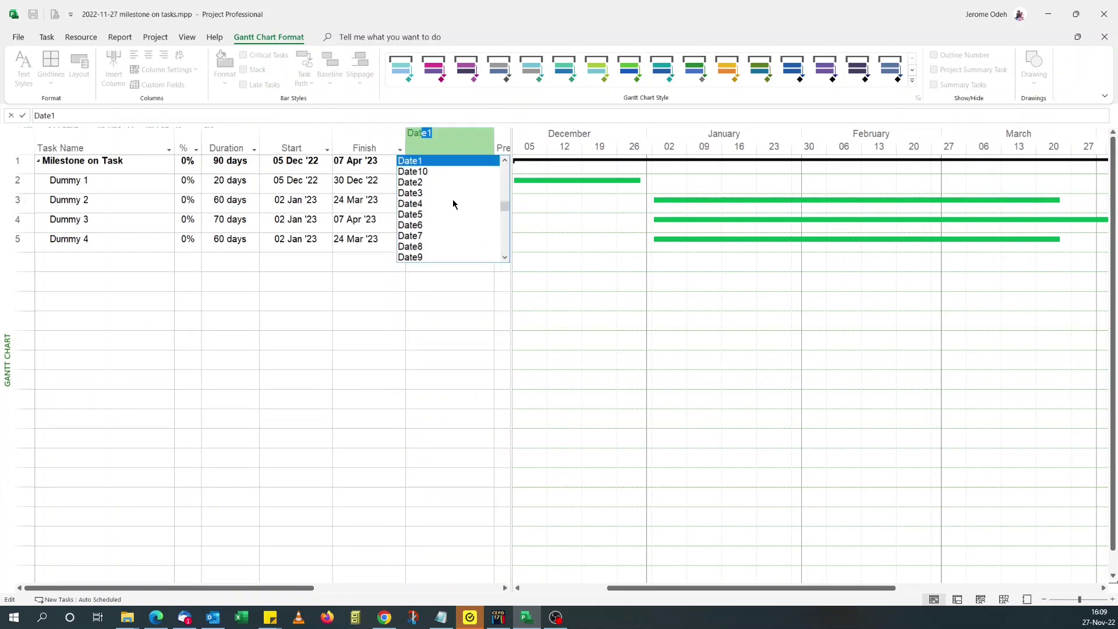
{"action": "left_click", "coordinate": [431, 173]}
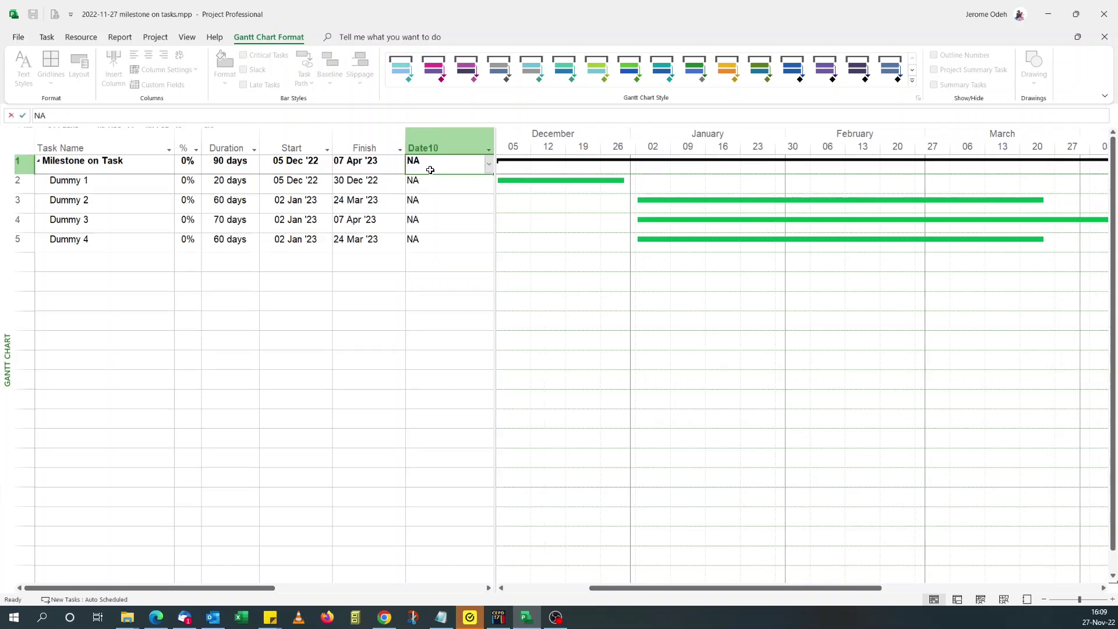
Enter 01 Feb '23 as Dummy 3's Date10 value.
{"action": "left_click", "coordinate": [439, 206]}
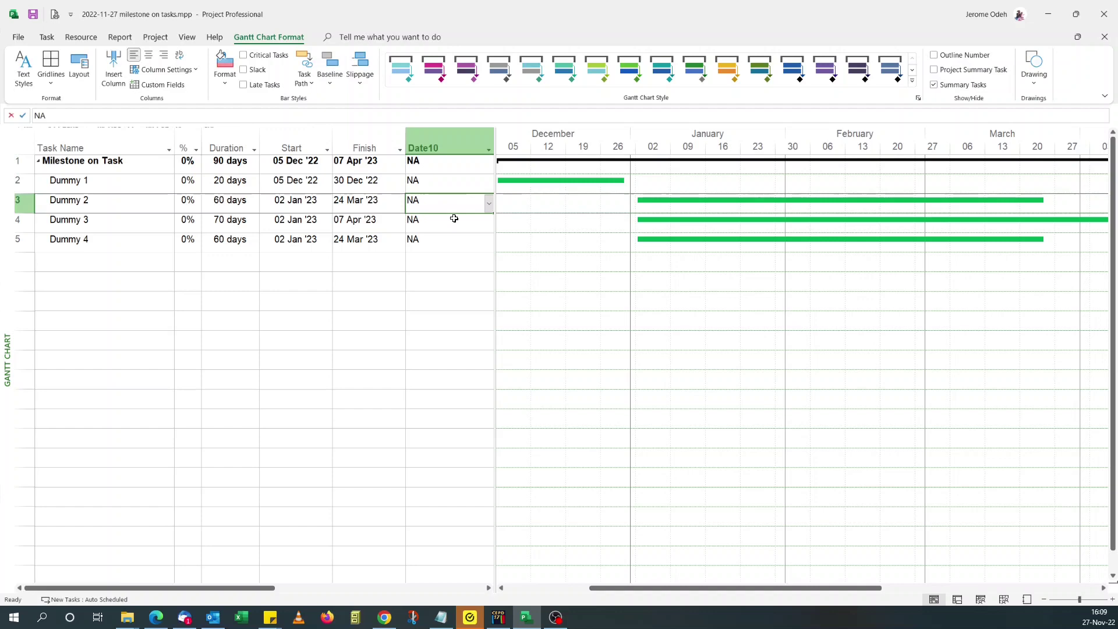
{"action": "left_click", "coordinate": [455, 219]}
{"action": "left_click", "coordinate": [489, 223]}
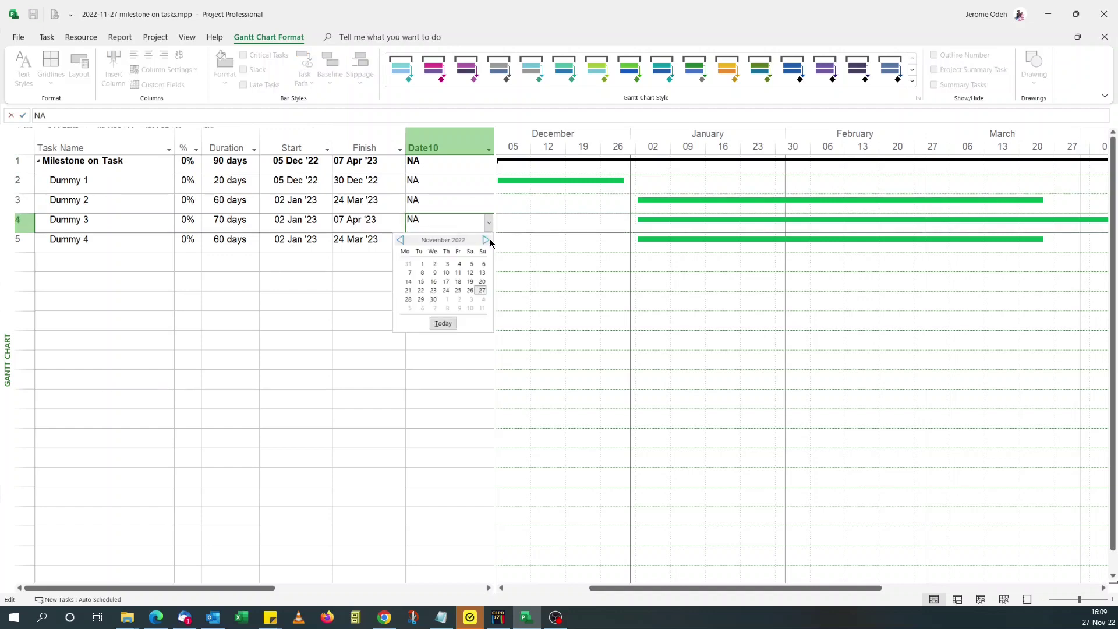
{"action": "left_click", "coordinate": [487, 241]}
{"action": "left_click", "coordinate": [487, 240]}
{"action": "left_click", "coordinate": [487, 241]}
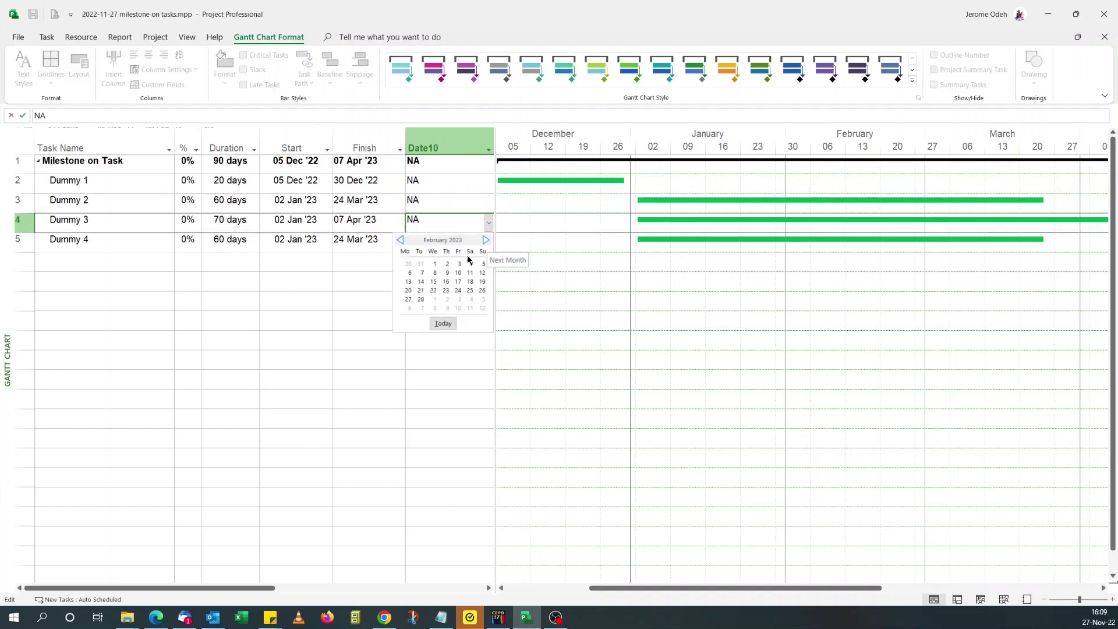
{"action": "left_click", "coordinate": [434, 264]}
{"action": "left_click", "coordinate": [447, 267]}
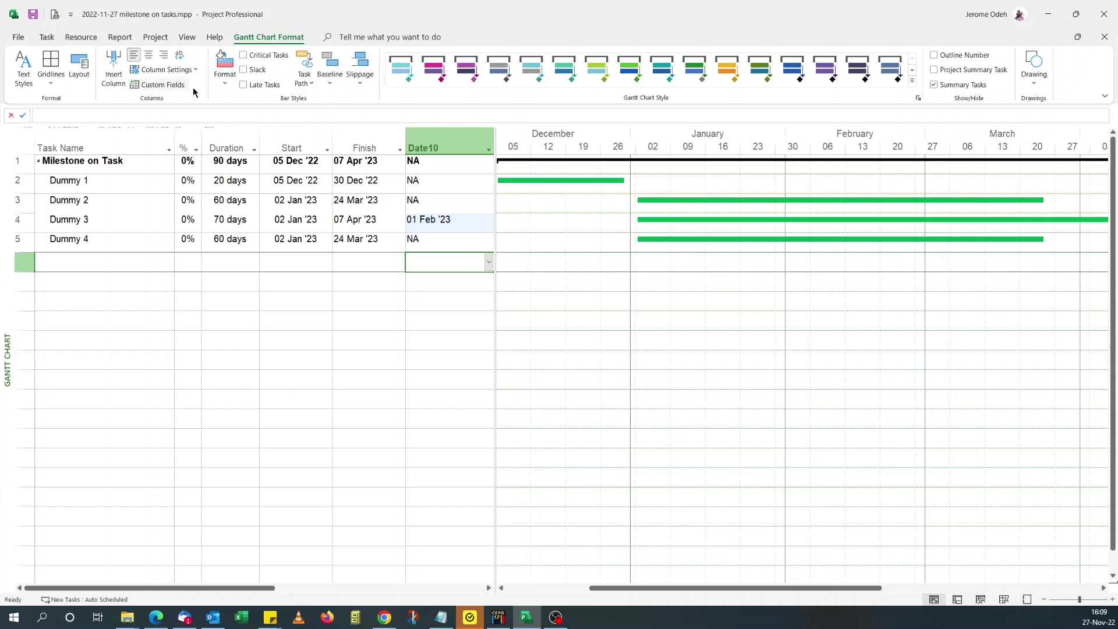
{"action": "left_click", "coordinate": [225, 79]}
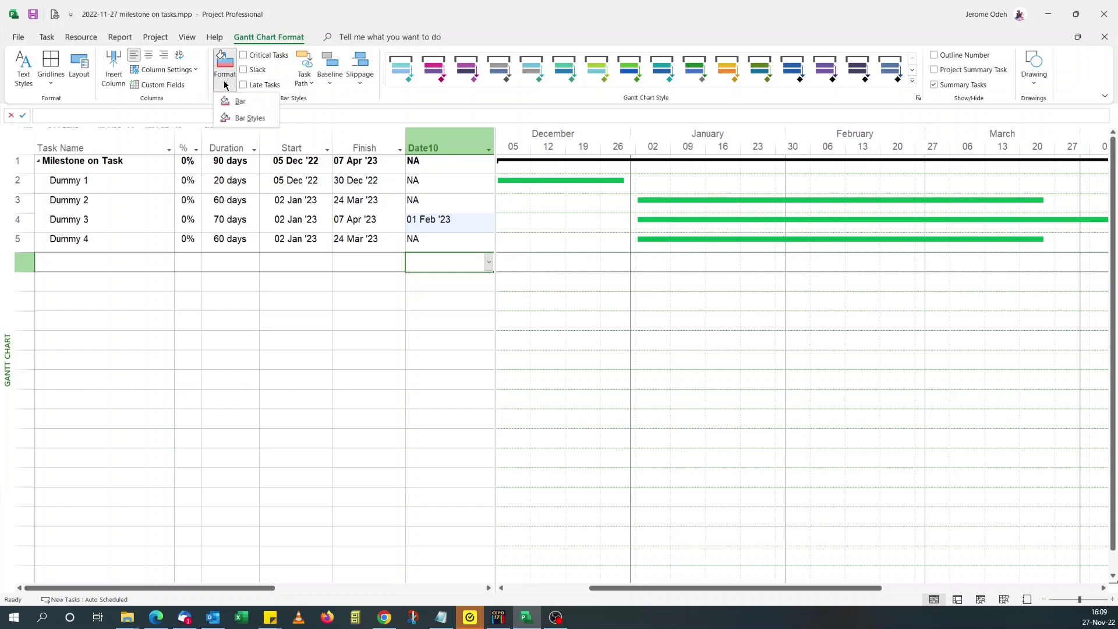
{"action": "left_click", "coordinate": [250, 119]}
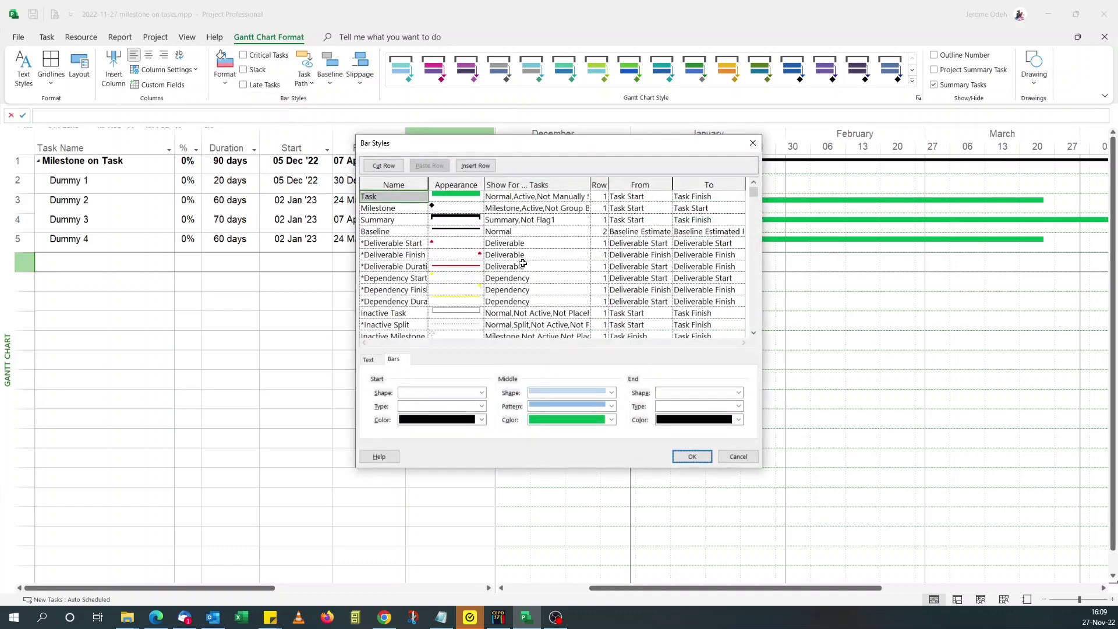
{"action": "left_click", "coordinate": [662, 198]}
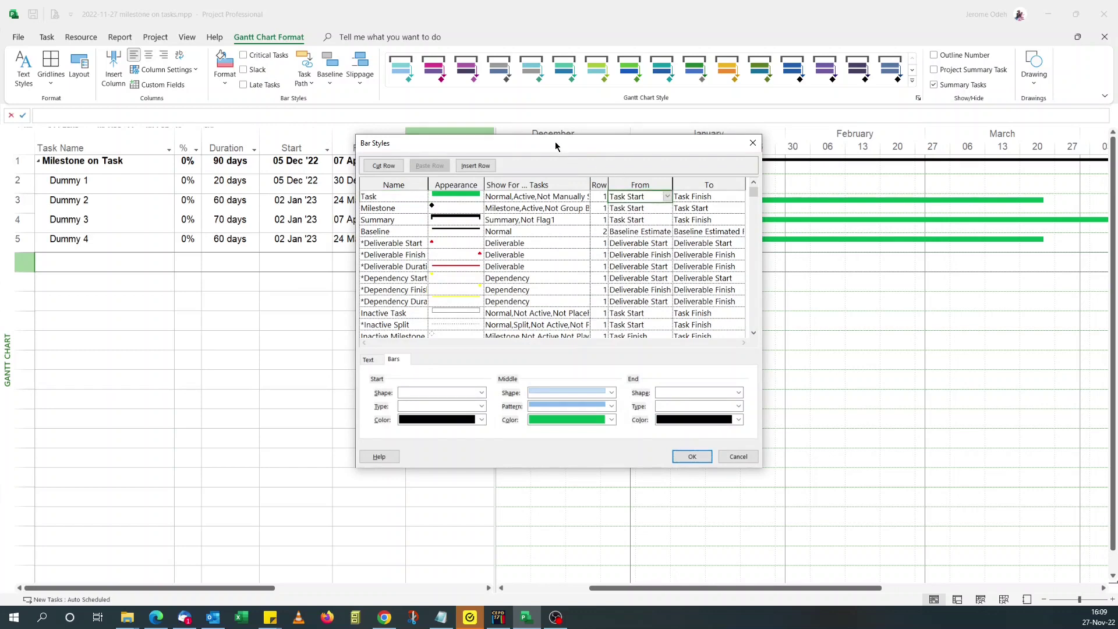
{"action": "left_click_drag", "start_coordinate": [557, 143], "coordinate": [658, 231]}
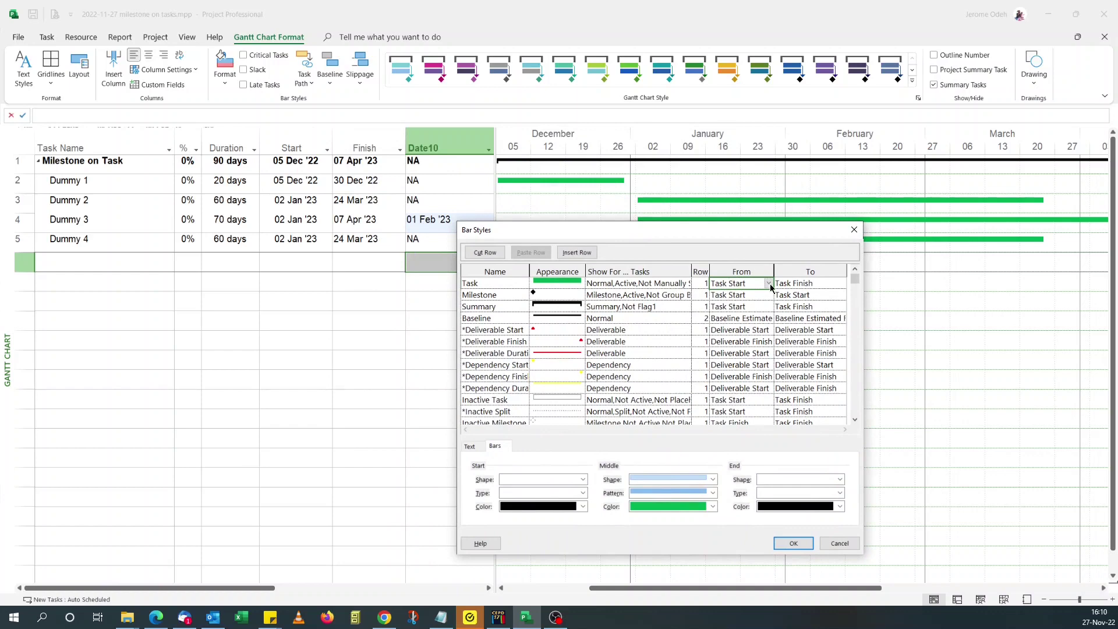
{"action": "left_click", "coordinate": [768, 283]}
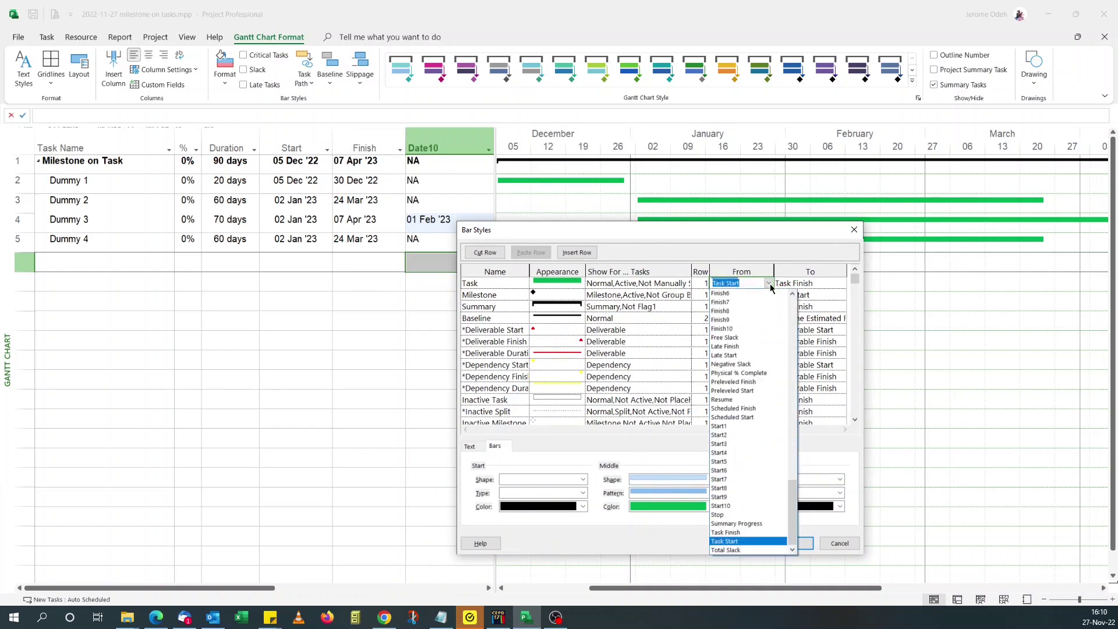
{"action": "type", "text": "Date"}
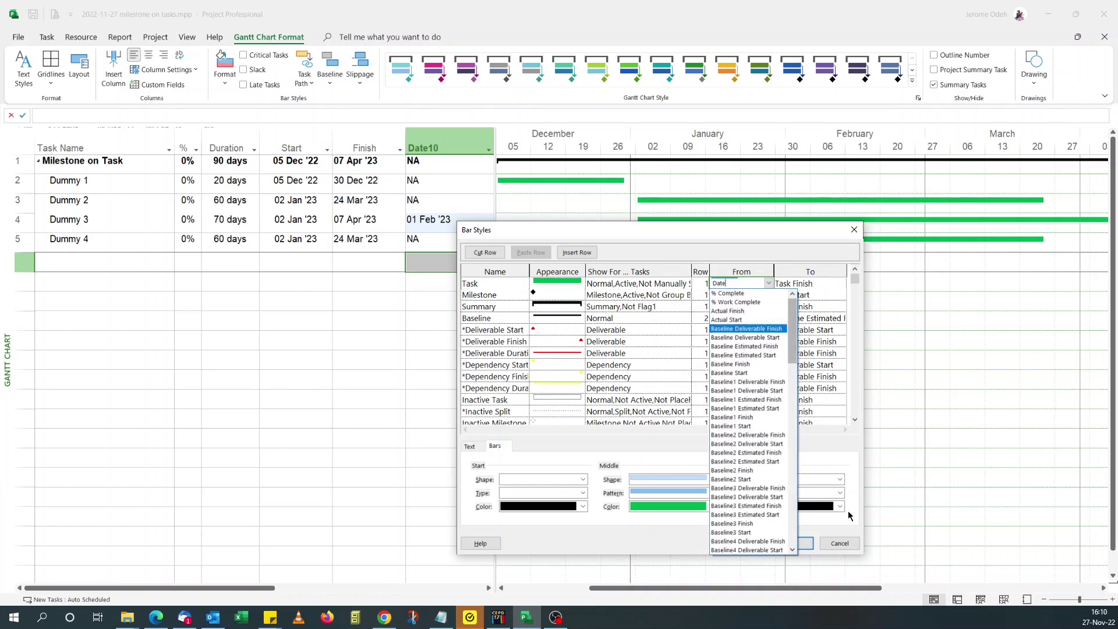
{"action": "left_click", "coordinate": [854, 543]}
{"action": "left_click", "coordinate": [858, 545]}
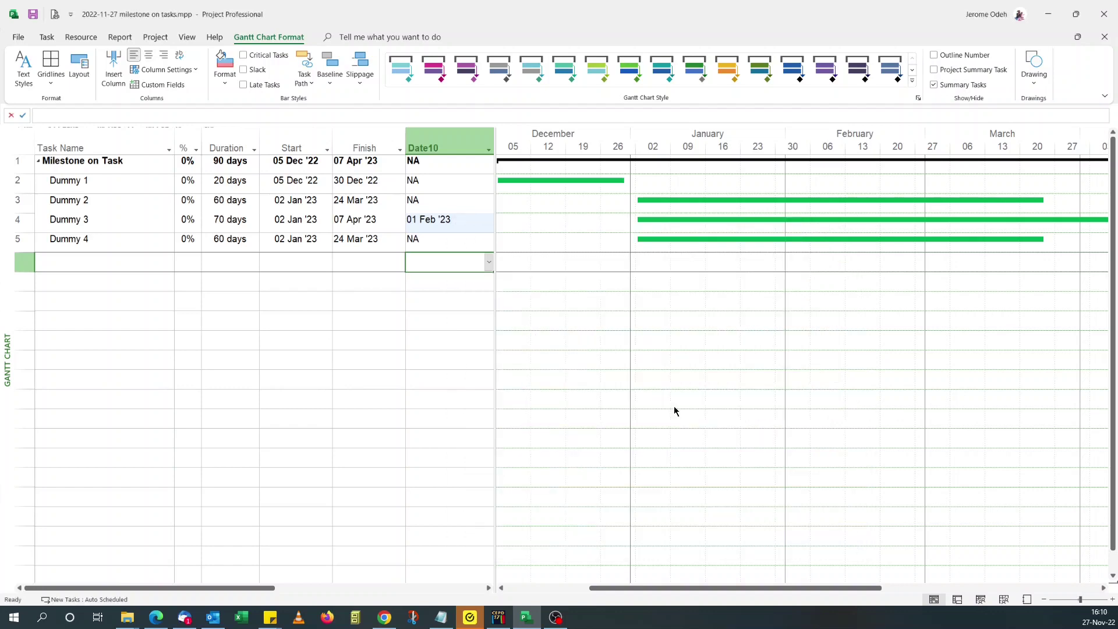
Hide the Date10 column from the task table.
{"action": "left_click", "coordinate": [455, 147]}
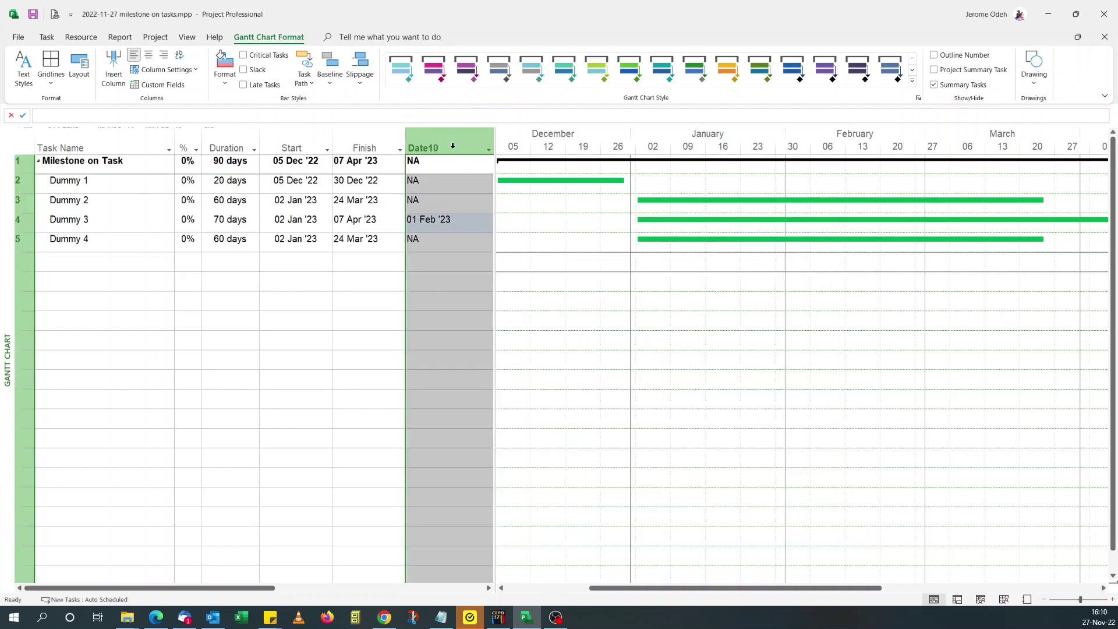
{"action": "right_click", "coordinate": [455, 147]}
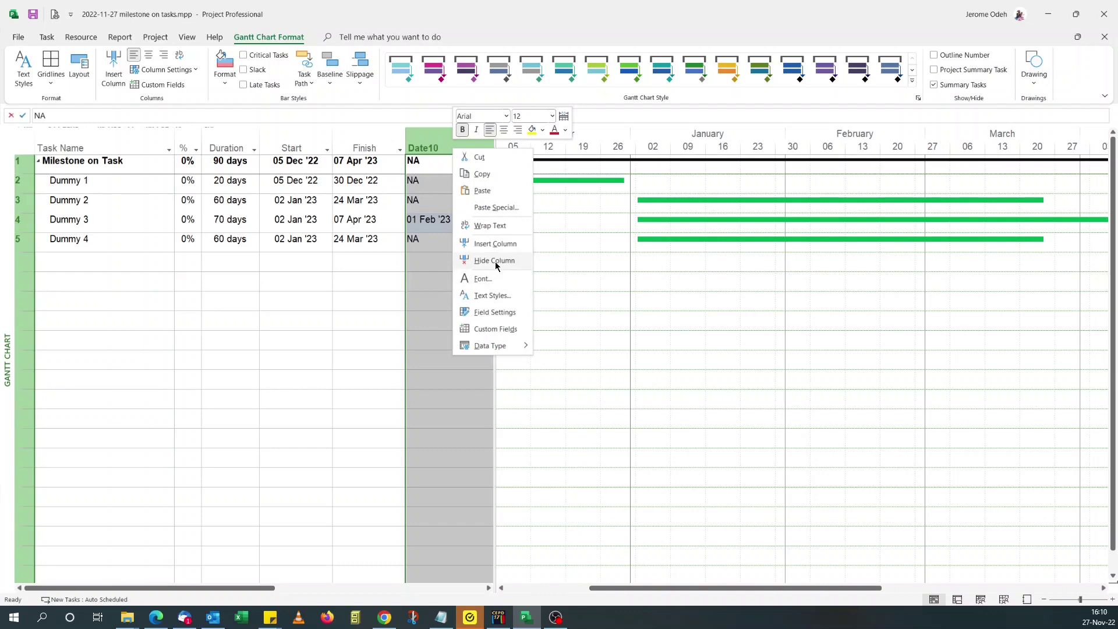
{"action": "key", "text": "Escape"}
{"action": "left_click", "coordinate": [437, 201]}
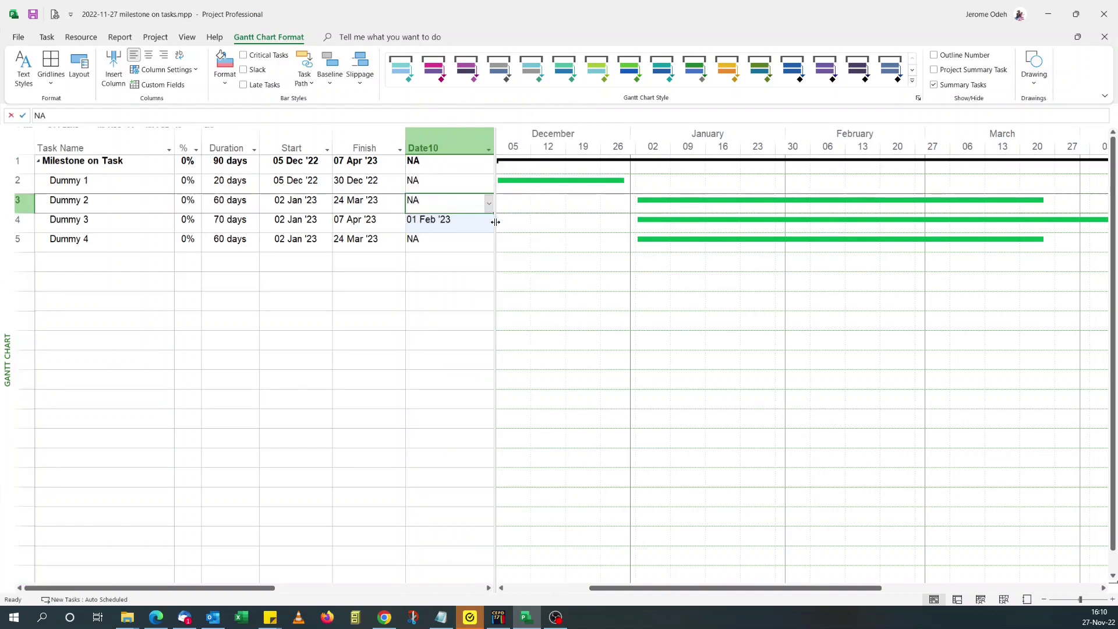
{"action": "mouse_move", "coordinate": [497, 223]}
{"action": "left_mouse_down"}
{"action": "mouse_move", "coordinate": [509, 222]}
{"action": "mouse_move", "coordinate": [499, 231]}
{"action": "left_mouse_up"}
{"action": "right_click", "coordinate": [446, 142]}
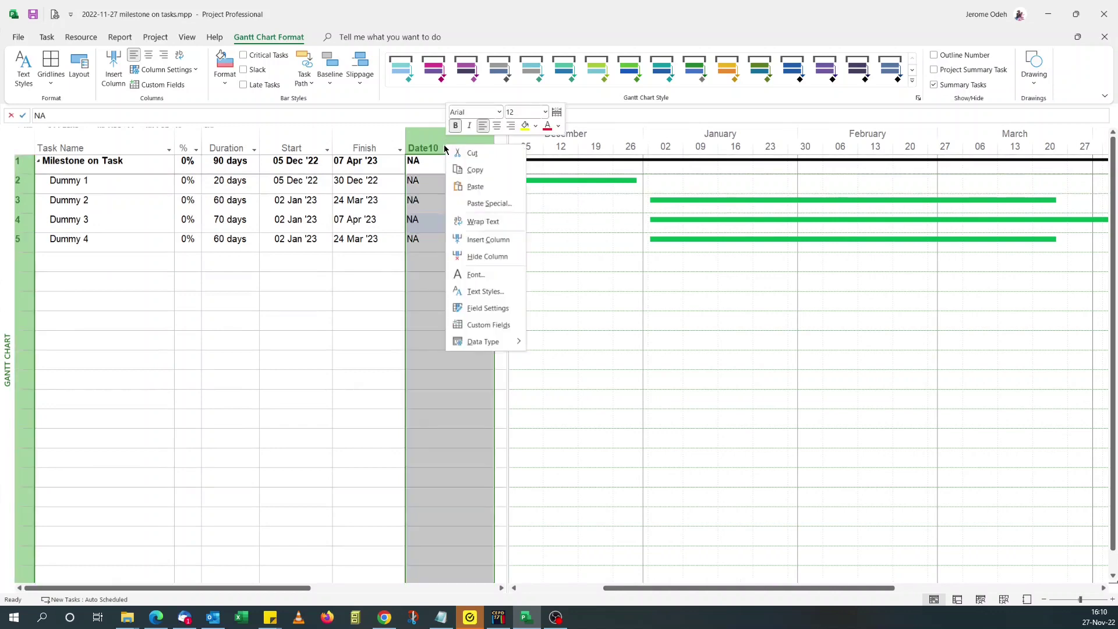
{"action": "left_click", "coordinate": [491, 256]}
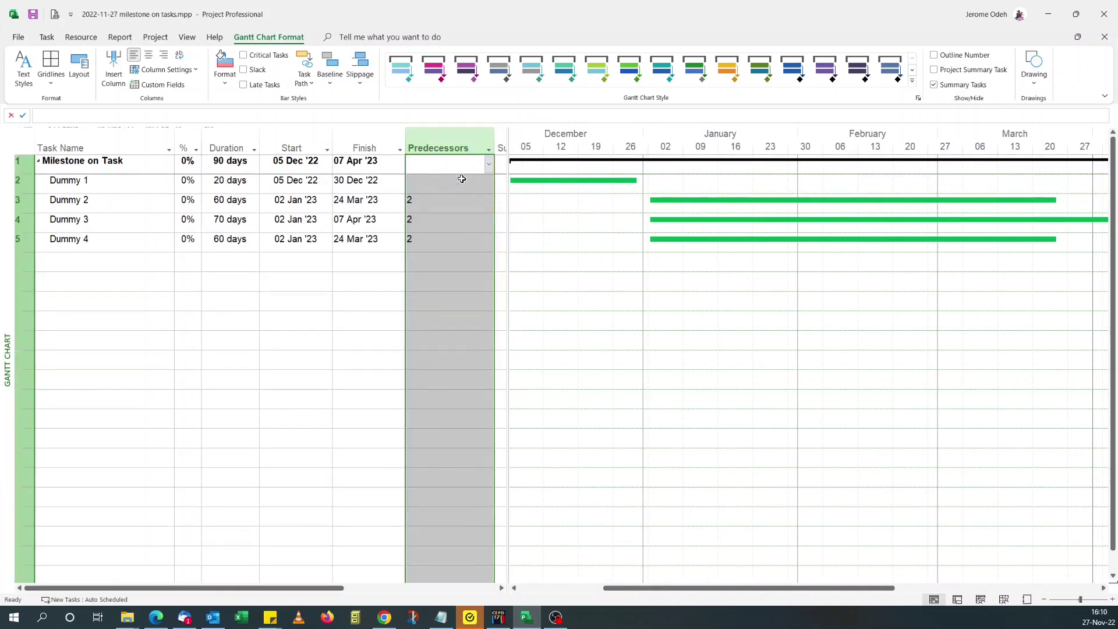
Insert a blank bar style row under Task and browse its From list for Start fields.
{"action": "left_click", "coordinate": [227, 85]}
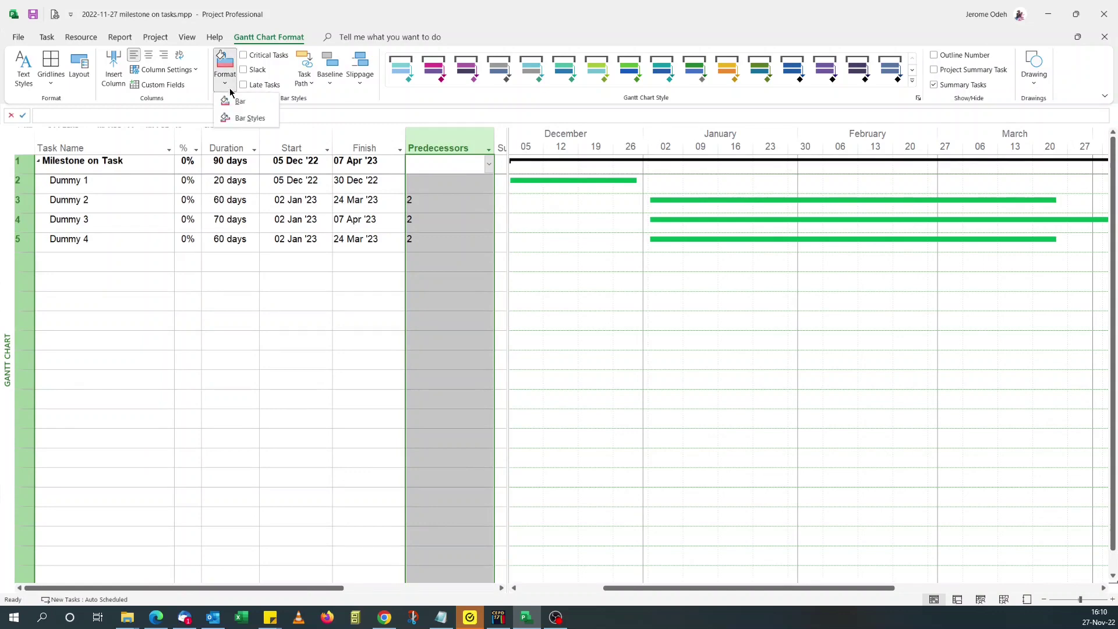
{"action": "left_click", "coordinate": [249, 118]}
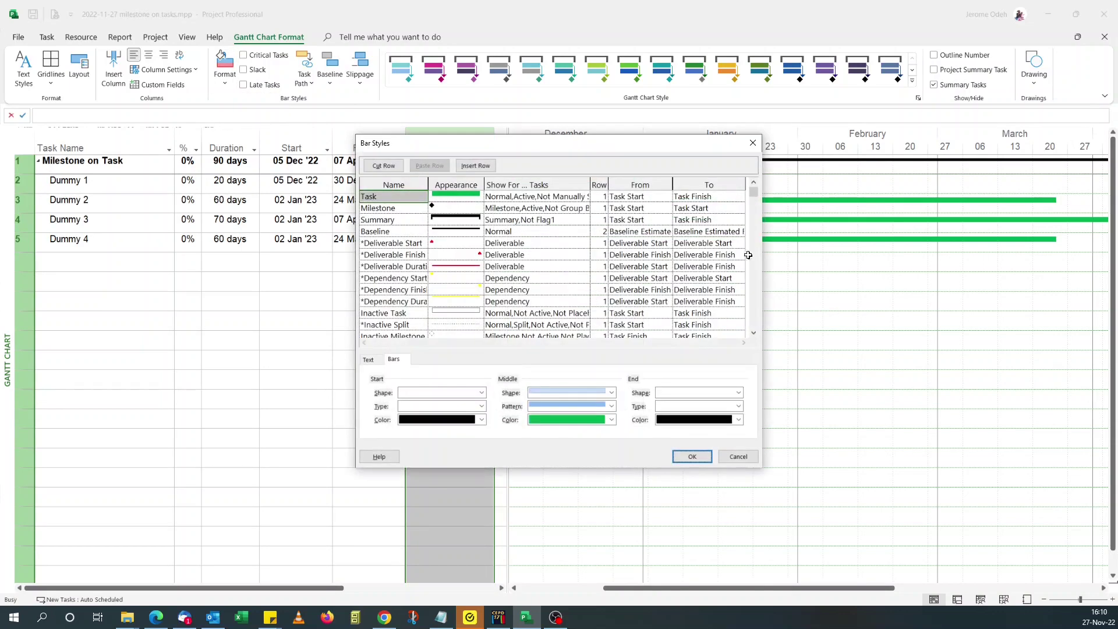
{"action": "left_click", "coordinate": [502, 208]}
{"action": "left_click", "coordinate": [465, 168]}
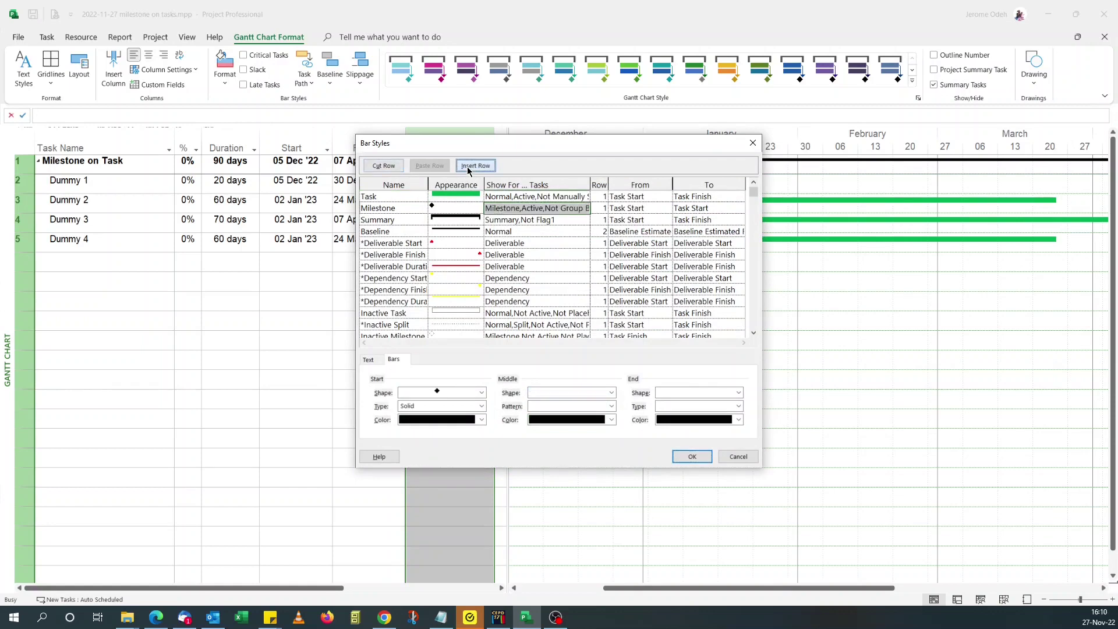
{"action": "left_click", "coordinate": [624, 208]}
{"action": "left_click", "coordinate": [668, 209]}
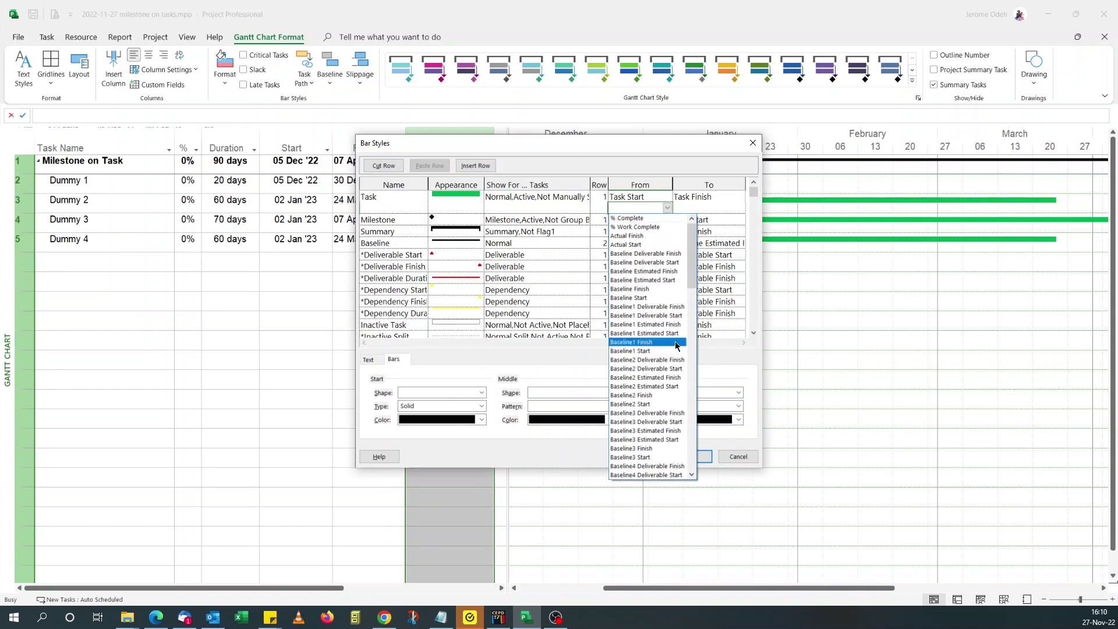
{"action": "left_click_drag", "start_coordinate": [692, 284], "coordinate": [703, 408]}
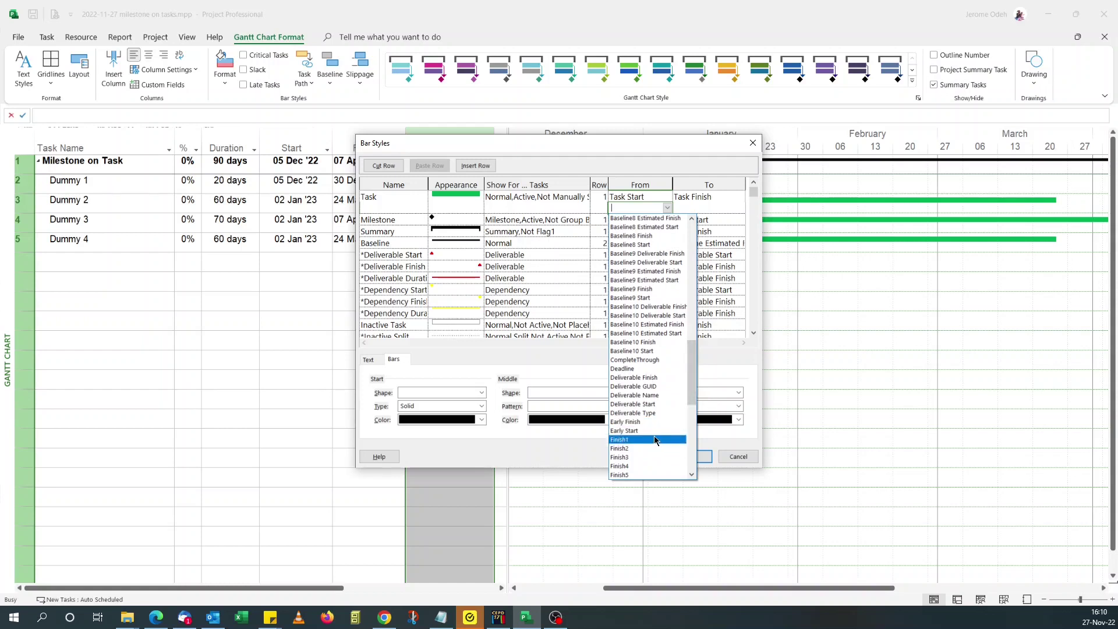
{"action": "type", "text": "Start1"}
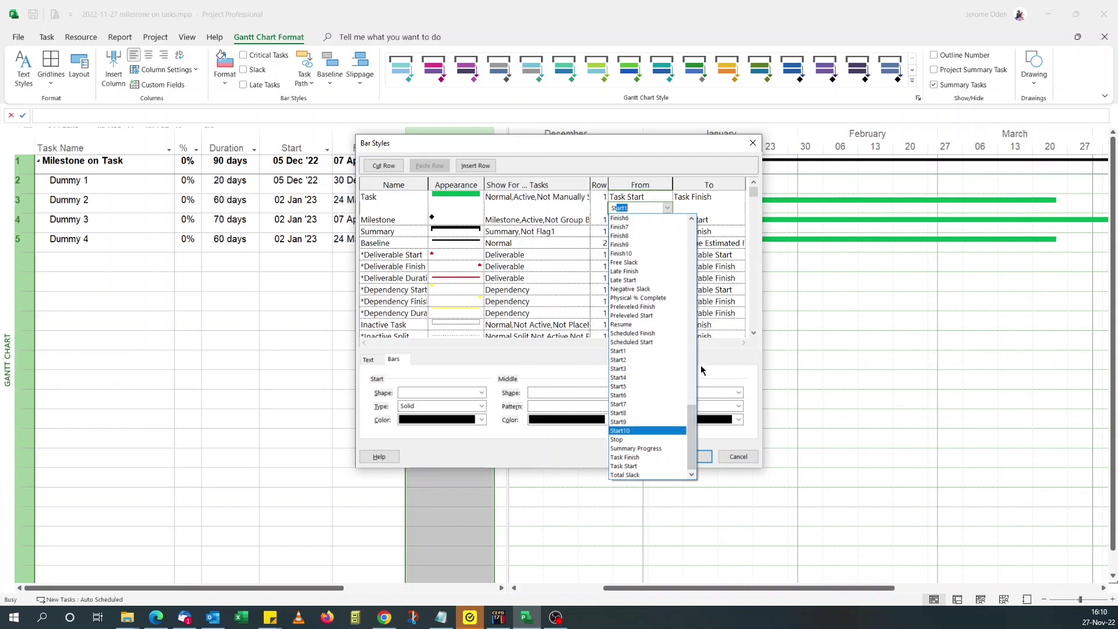
{"action": "left_click", "coordinate": [653, 164]}
Discard the Bar Styles changes and insert a Start10 column before Predecessors.
{"action": "left_click", "coordinate": [737, 457]}
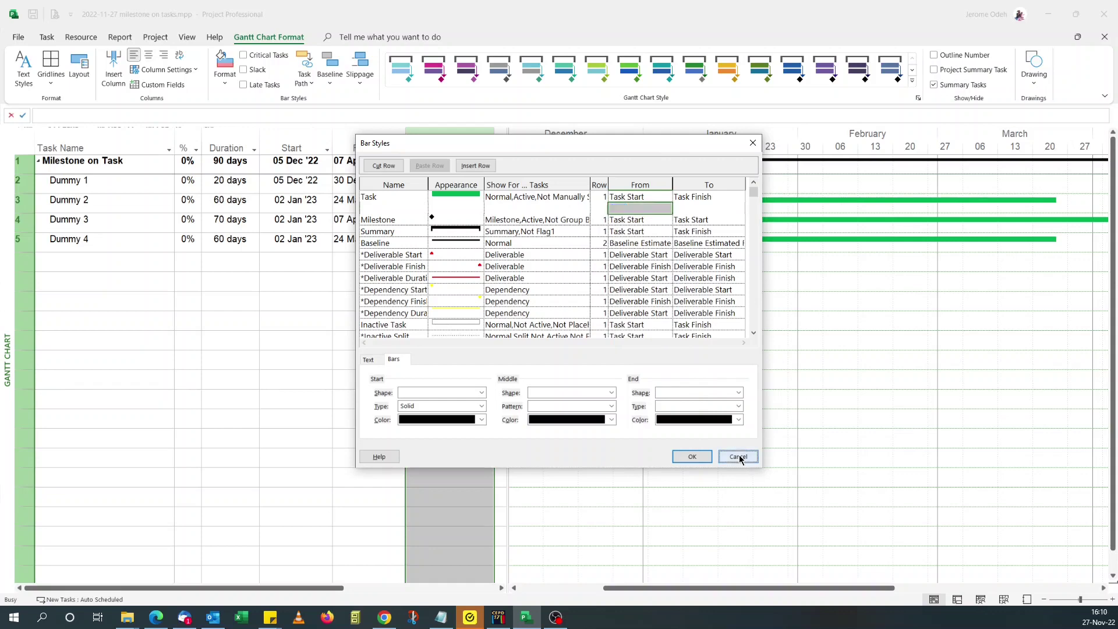
{"action": "right_click", "coordinate": [442, 149]}
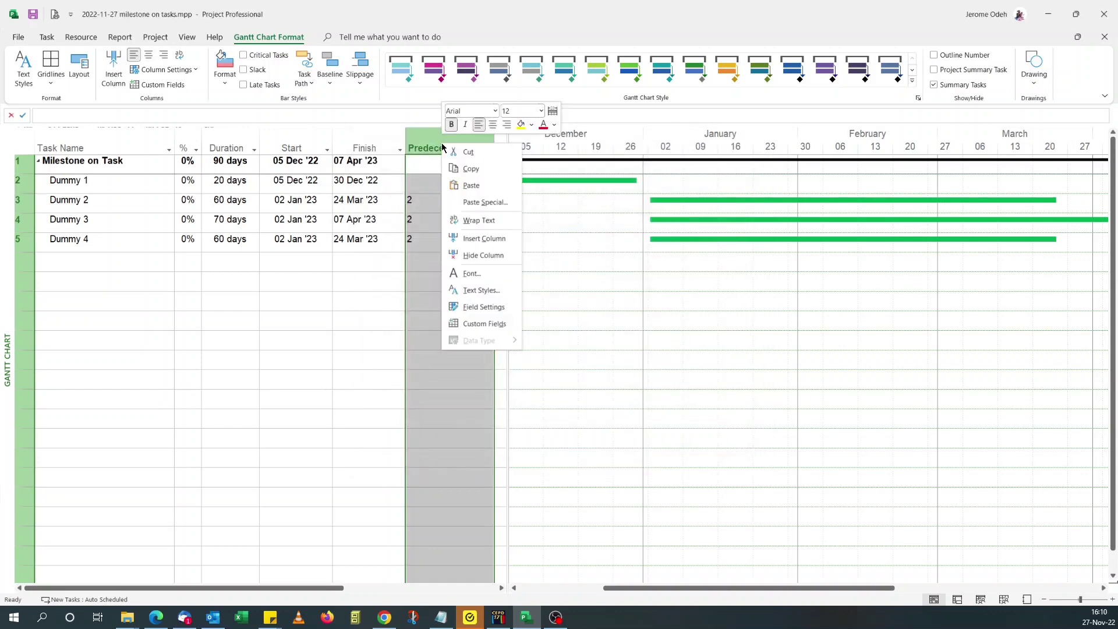
{"action": "left_click", "coordinate": [484, 239]}
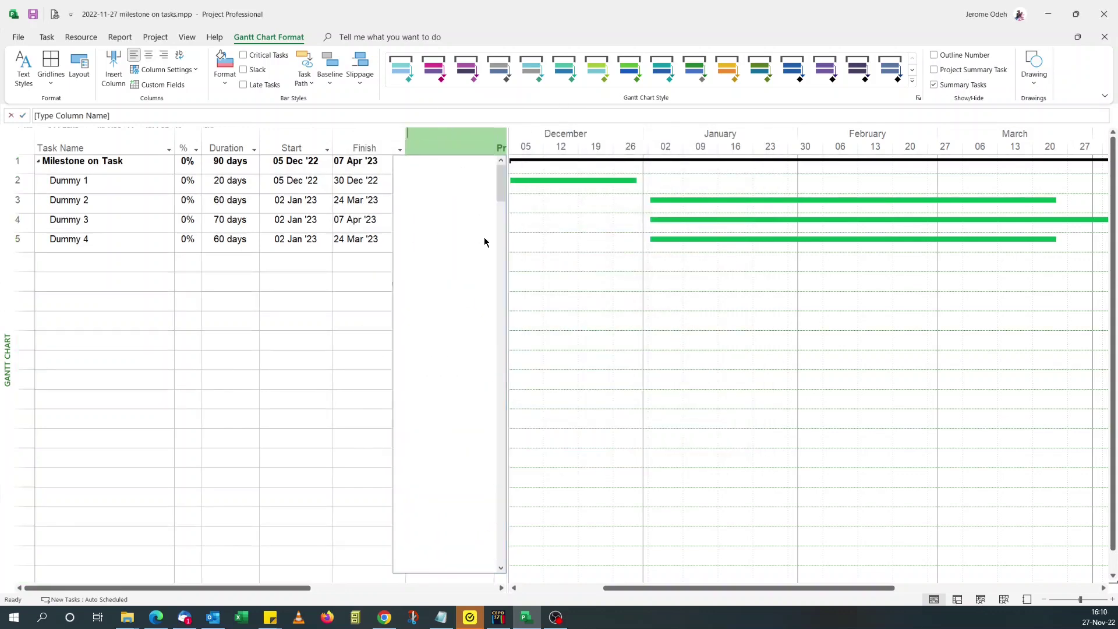
{"action": "type", "text": "Start"}
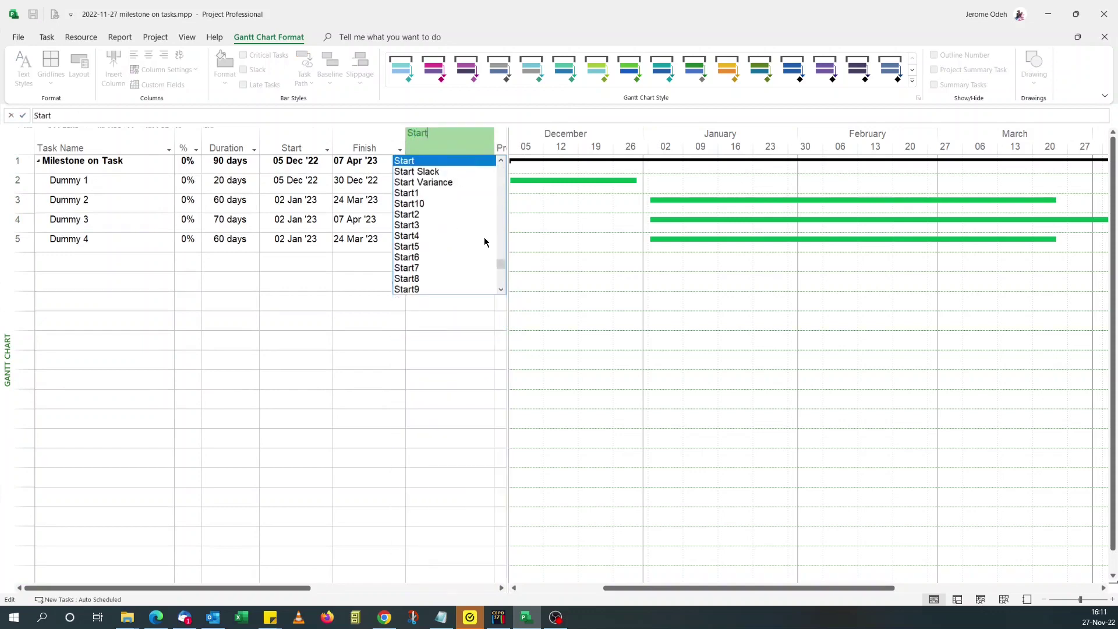
{"action": "left_click", "coordinate": [409, 204]}
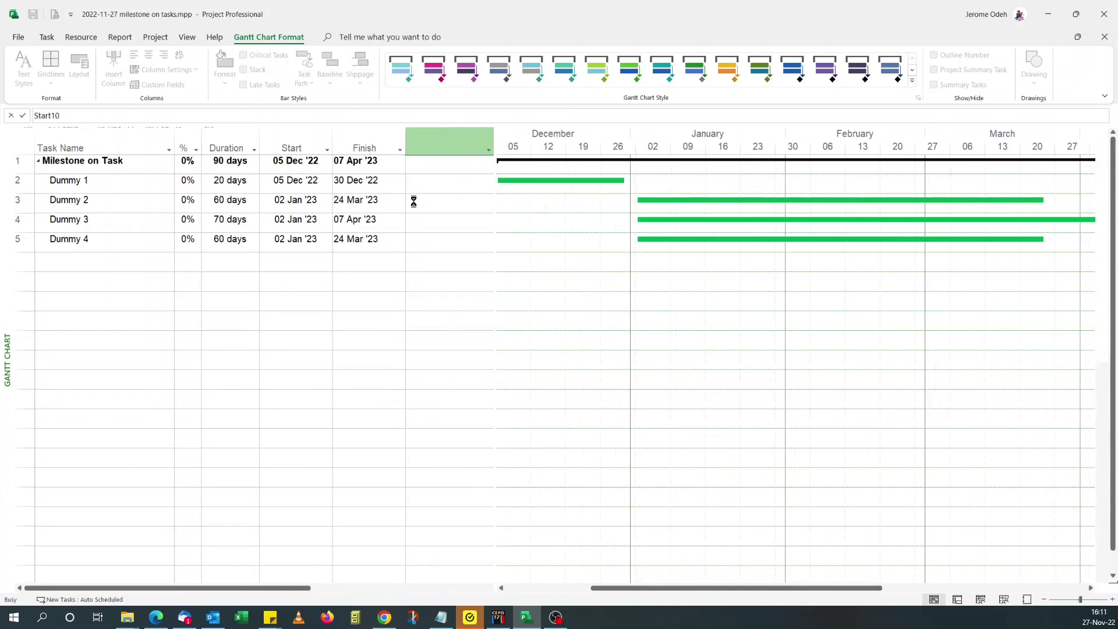
Title the Start10 column 'Task Milestone' and widen the table to show Predecessors.
{"action": "right_click", "coordinate": [428, 142]}
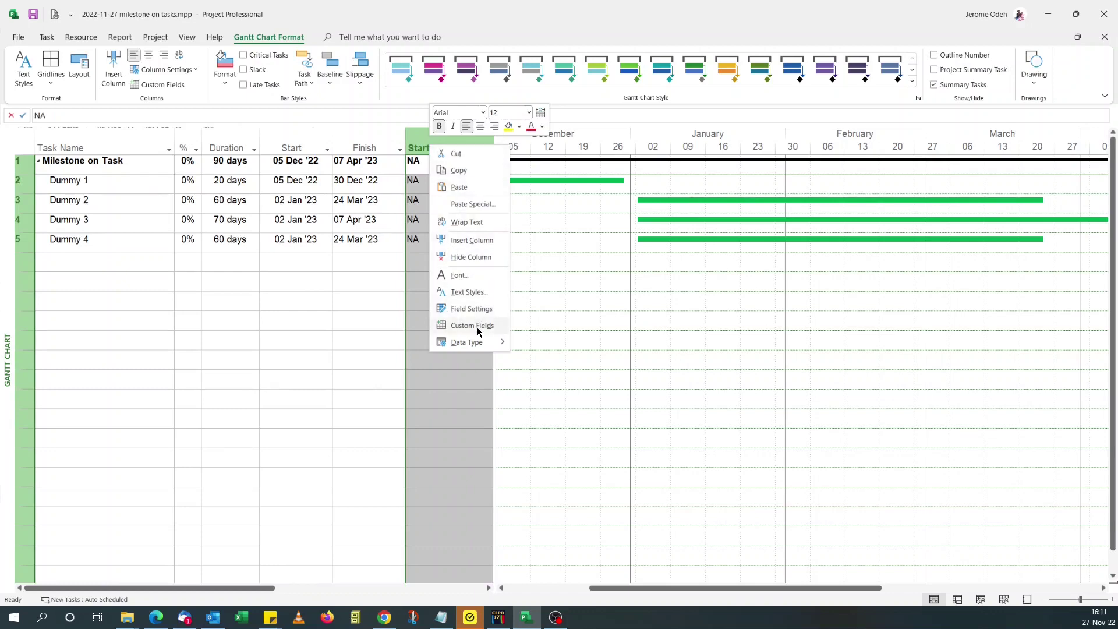
{"action": "left_click", "coordinate": [473, 308]}
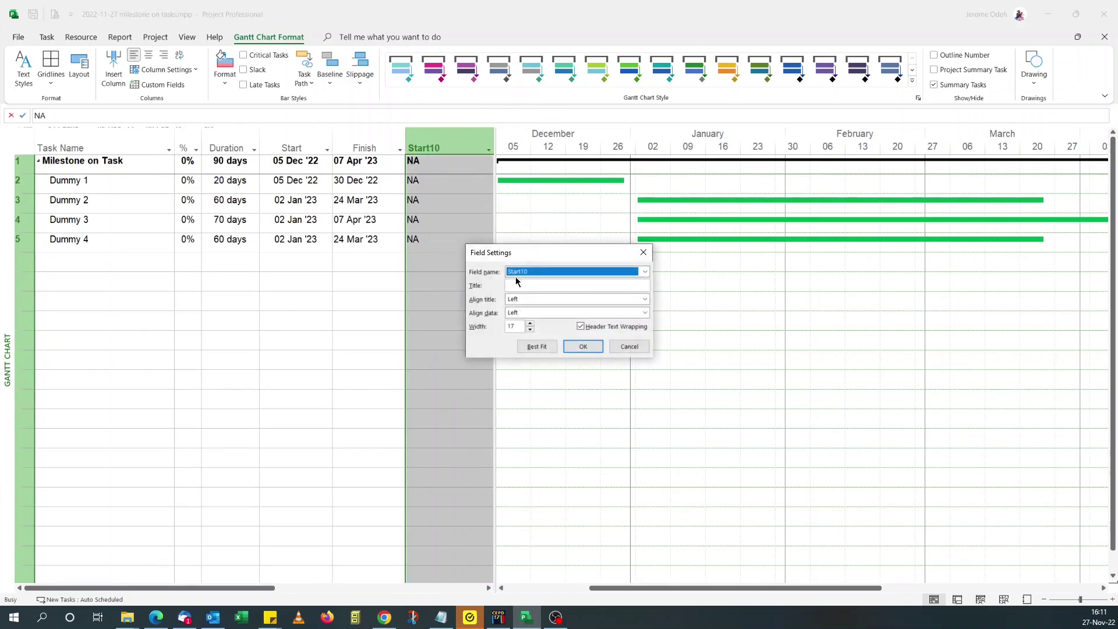
{"action": "left_click", "coordinate": [520, 283]}
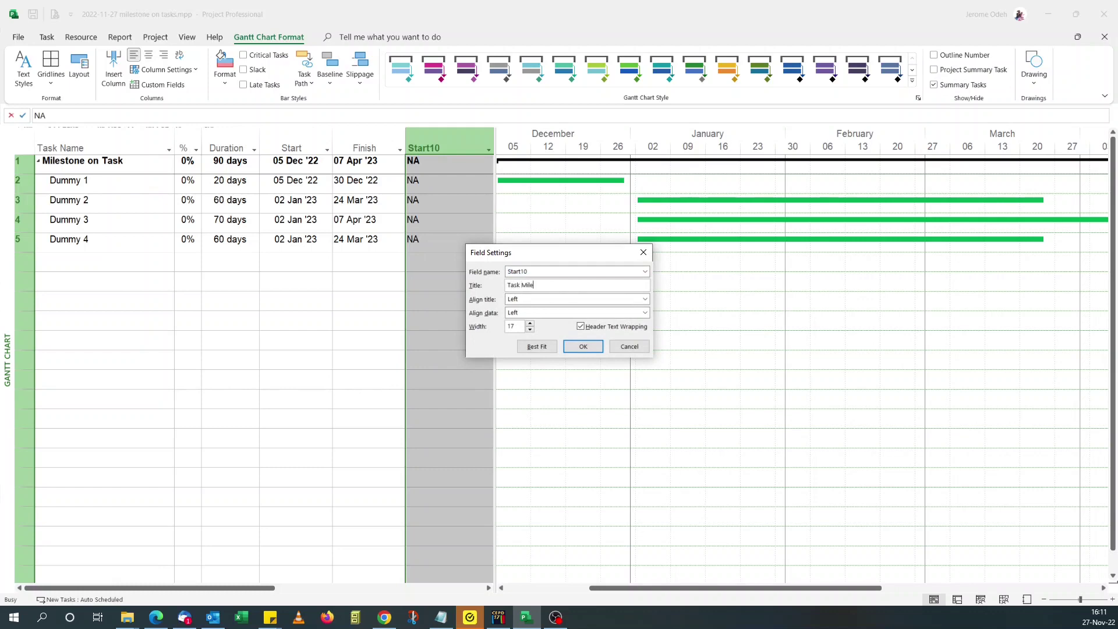
{"action": "left_click", "coordinate": [583, 346]}
{"action": "left_click_drag", "start_coordinate": [496, 240], "coordinate": [567, 241]}
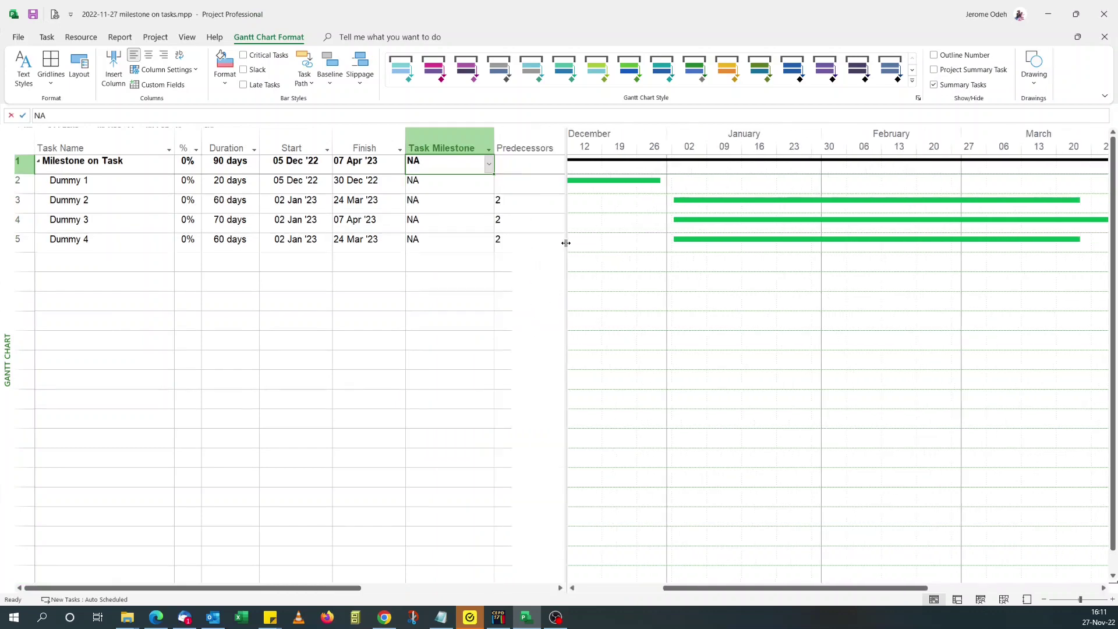
Switch to the Chrome forum thread on adding a milestone date to an existing task.
{"action": "left_click", "coordinate": [384, 618]}
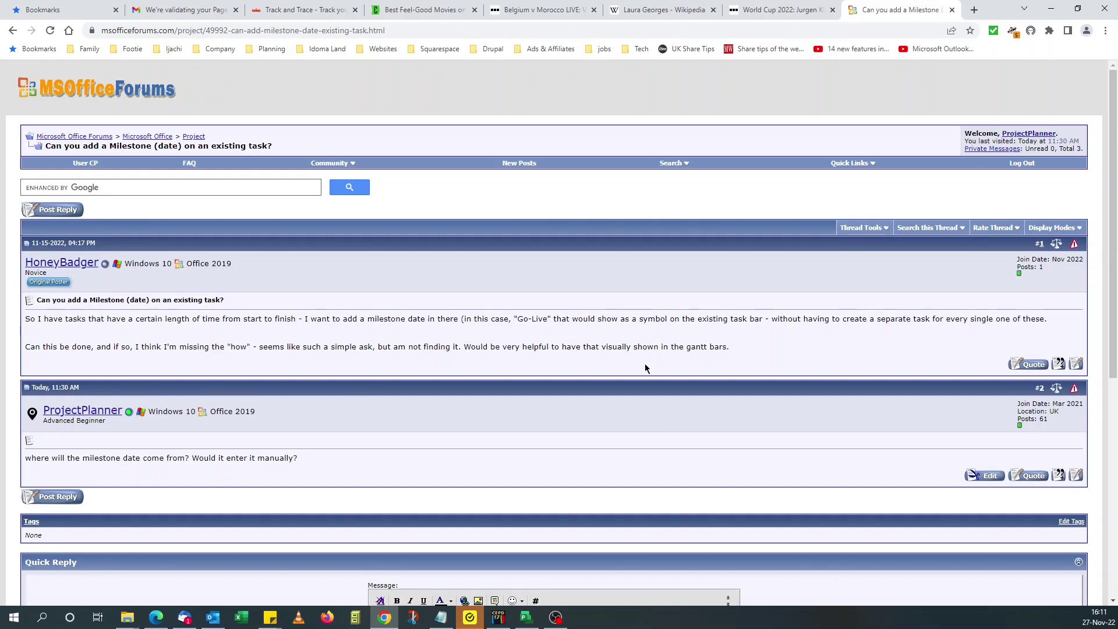
Back in Project, set Dummy 3's Task Milestone date to 01 Feb '23.
{"action": "left_click", "coordinate": [526, 618]}
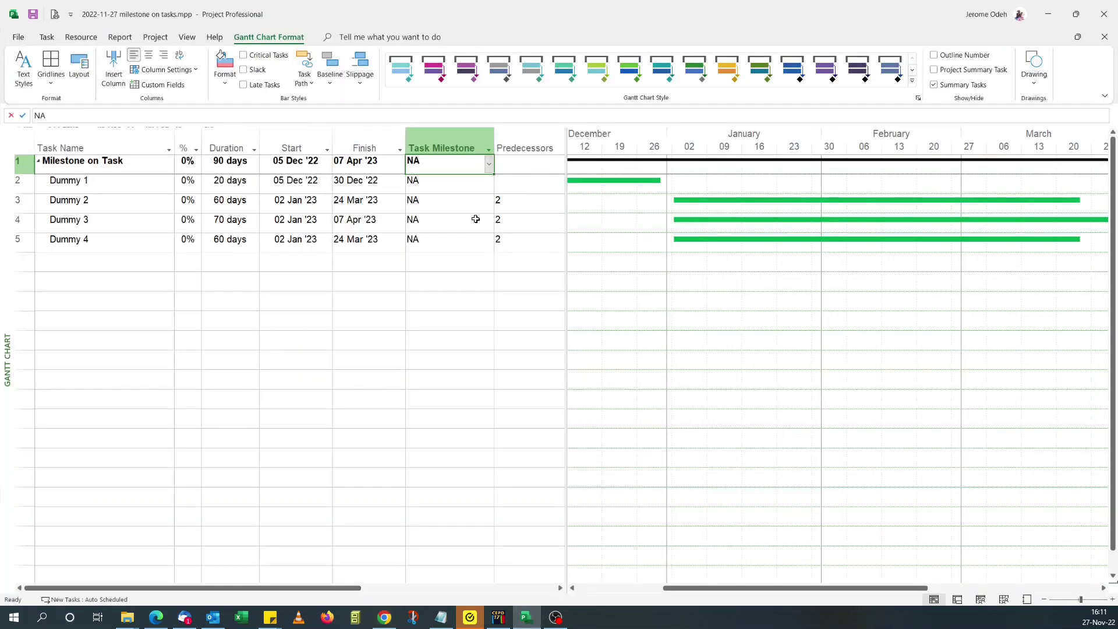
{"action": "left_click", "coordinate": [443, 222]}
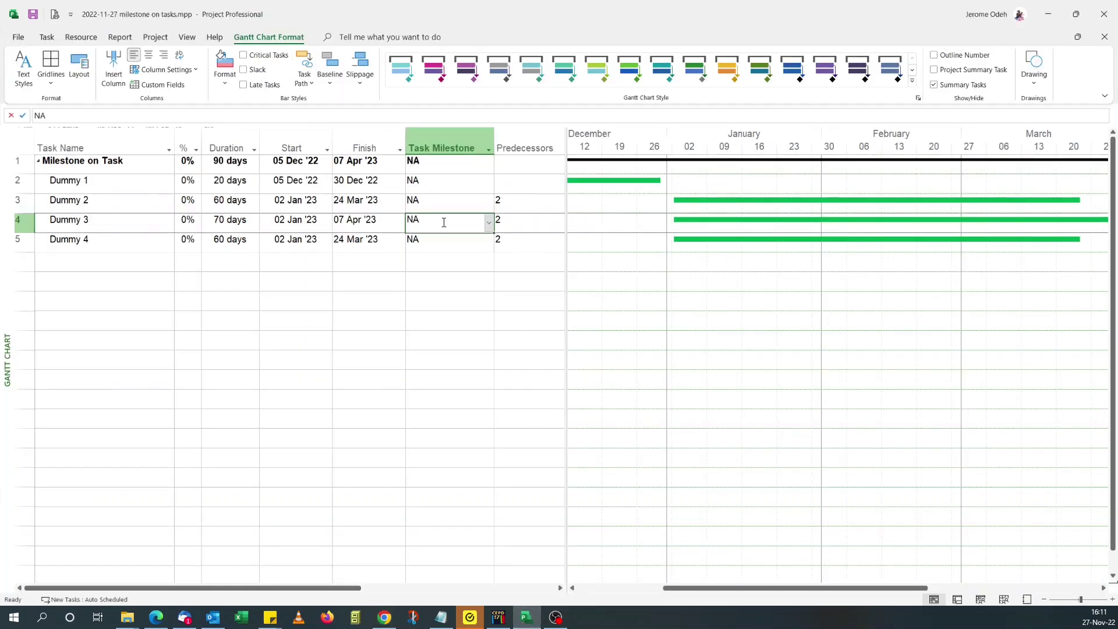
{"action": "left_click", "coordinate": [489, 223]}
{"action": "left_click", "coordinate": [486, 240]}
{"action": "left_click", "coordinate": [485, 240]}
{"action": "left_click", "coordinate": [486, 240]}
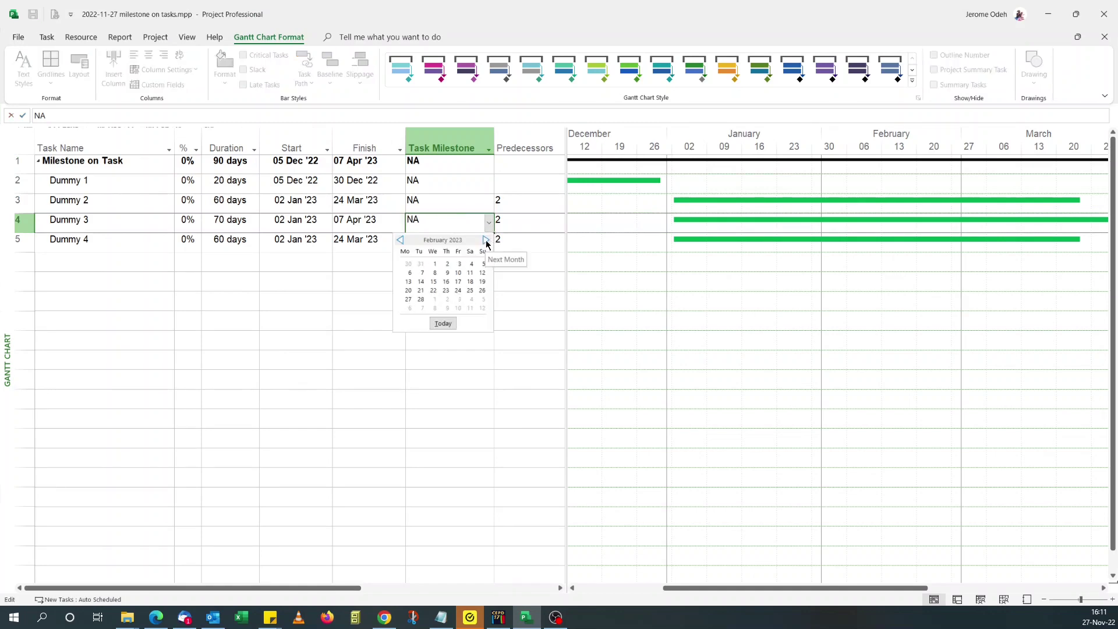
{"action": "left_click", "coordinate": [435, 264]}
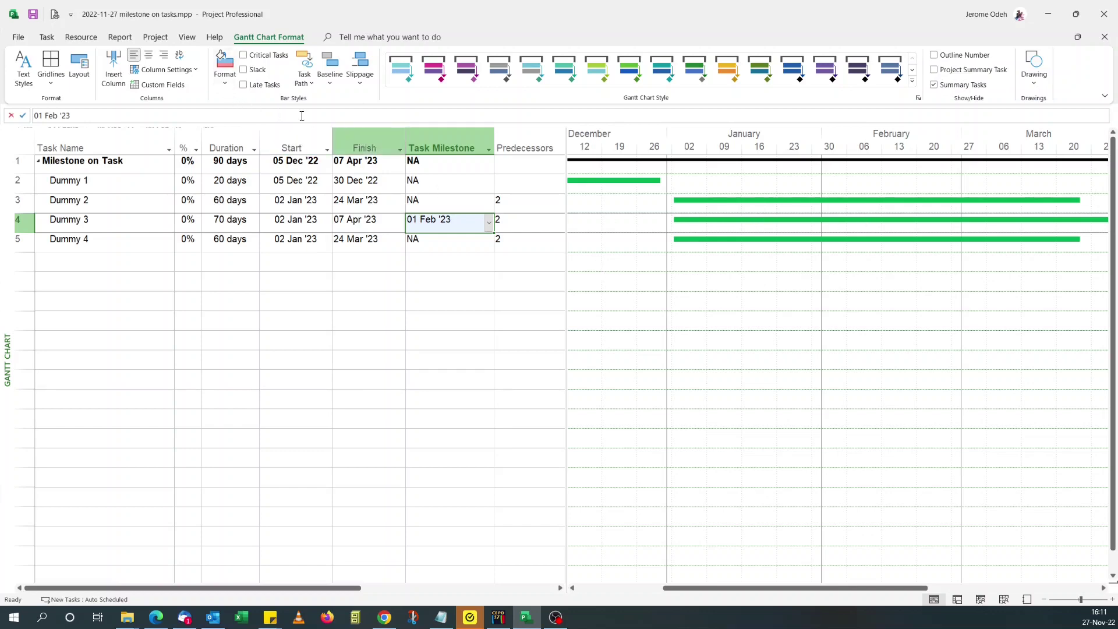
{"action": "left_click", "coordinate": [226, 86]}
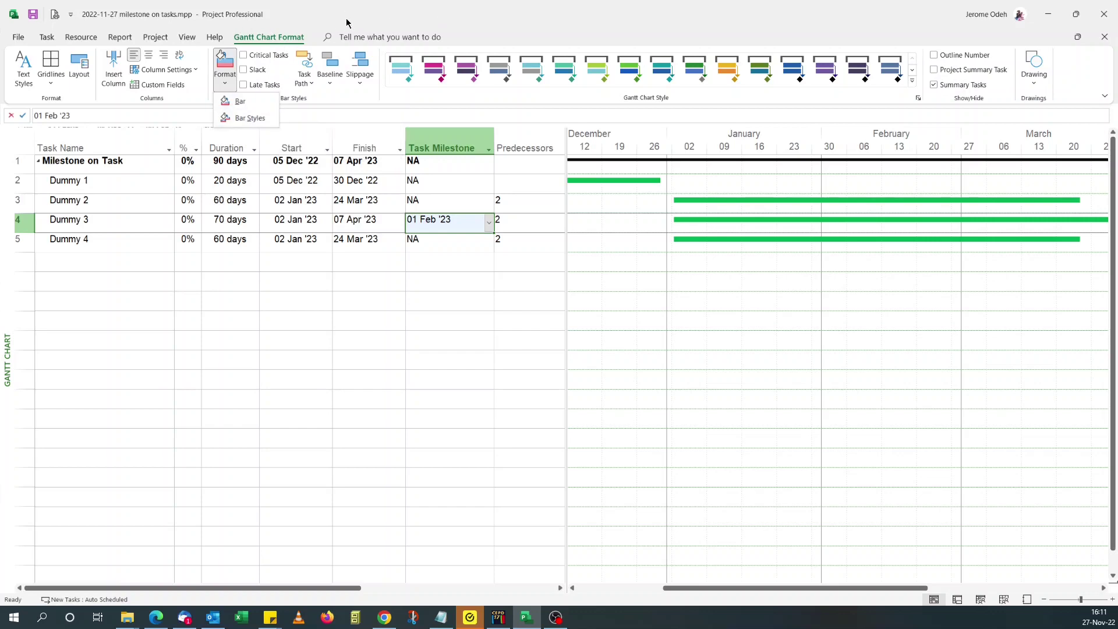
Insert a bar style row under Task showing for Normal, Active, Not Manually Scheduled tasks.
{"action": "left_click", "coordinate": [251, 119]}
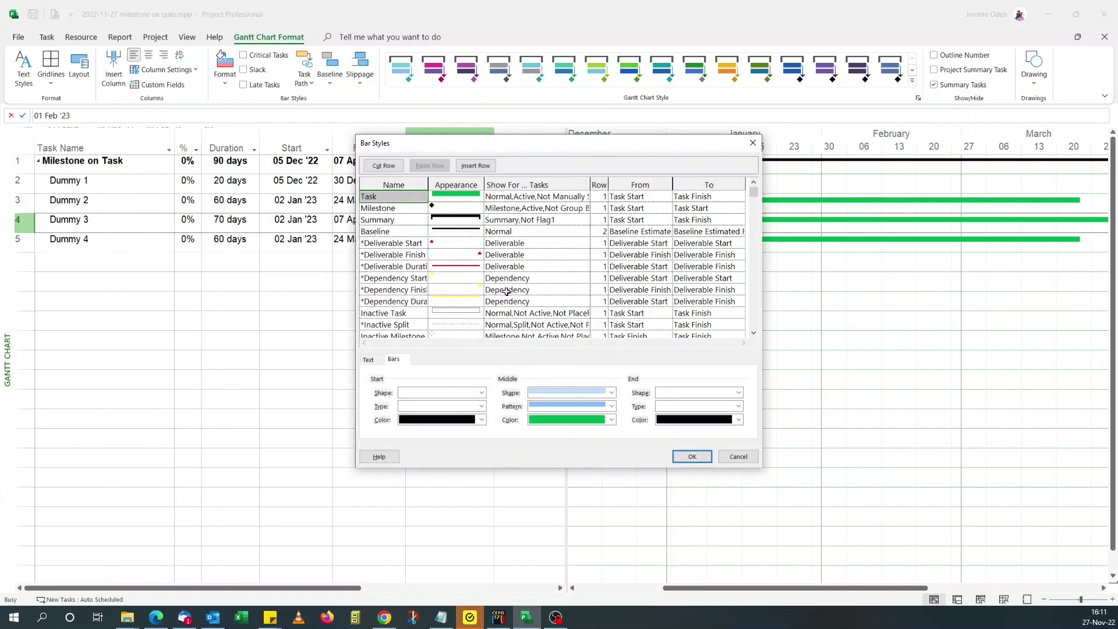
{"action": "left_click", "coordinate": [486, 209]}
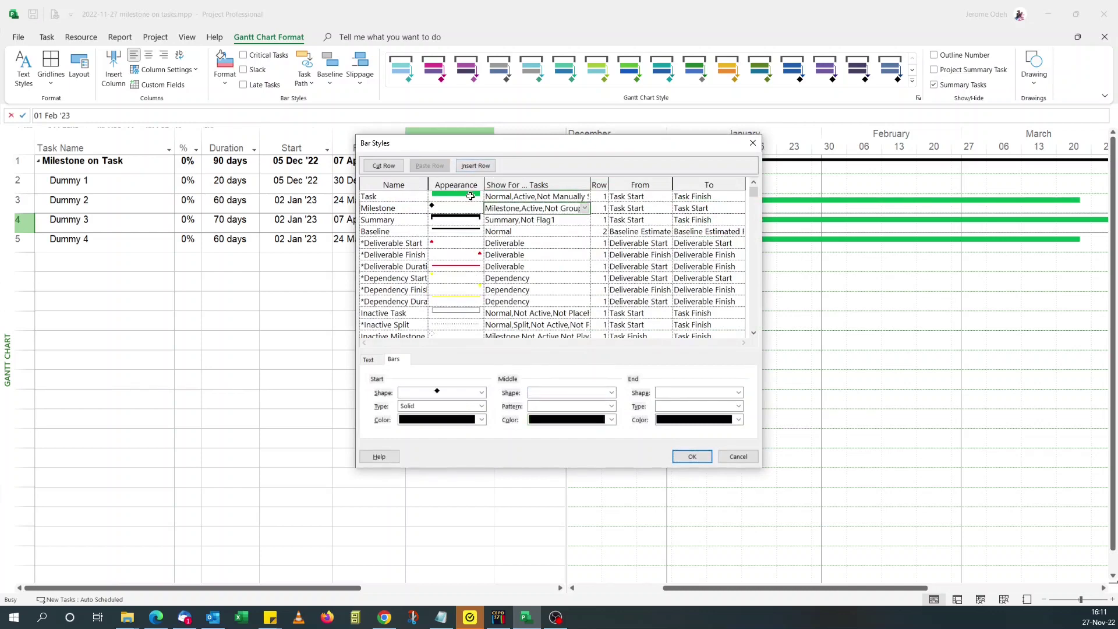
{"action": "left_click", "coordinate": [477, 166]}
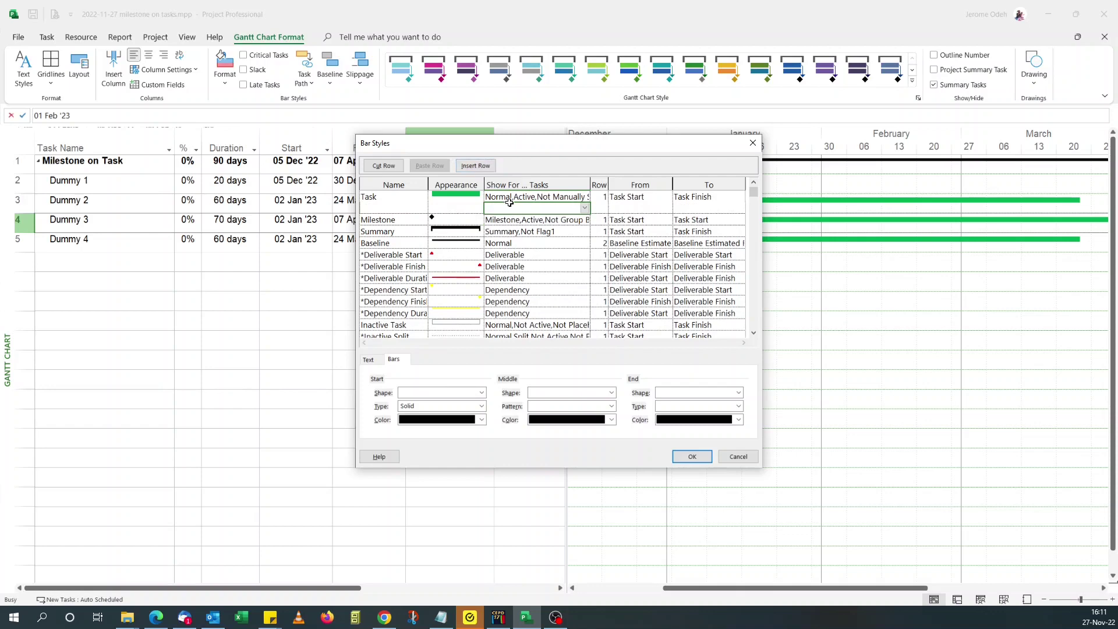
{"action": "left_click", "coordinate": [503, 198]}
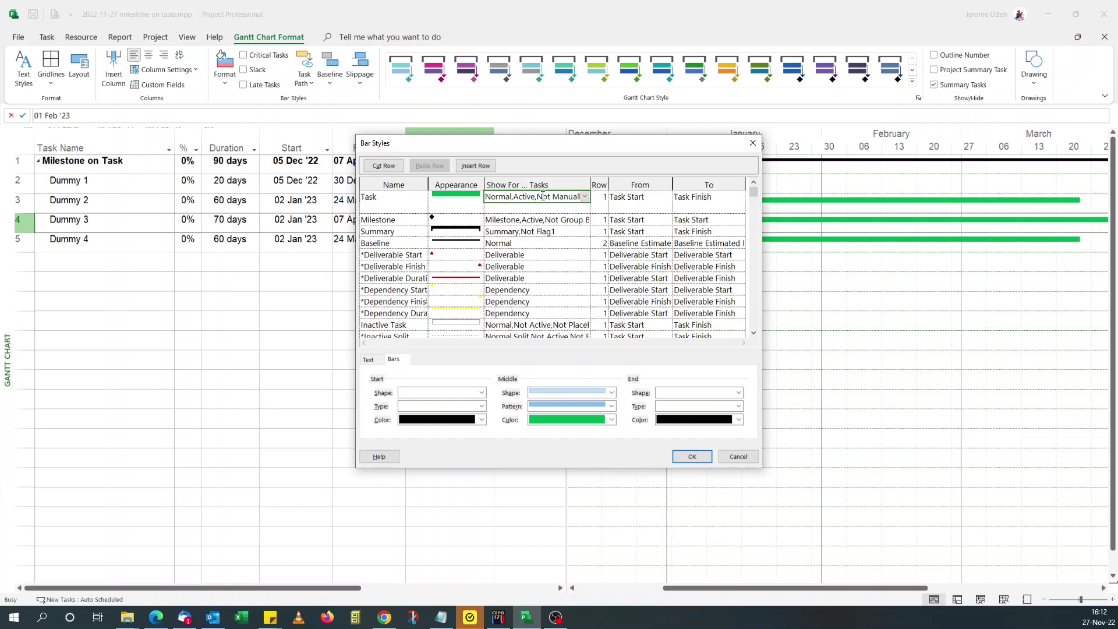
{"action": "left_click", "coordinate": [506, 200]}
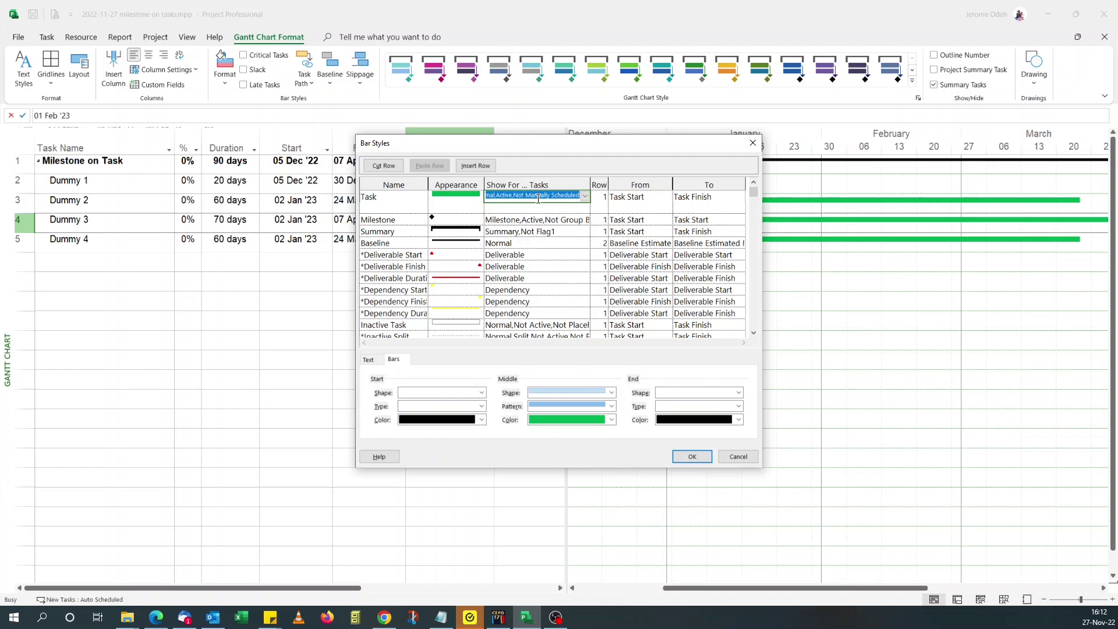
{"action": "left_click", "coordinate": [542, 208]}
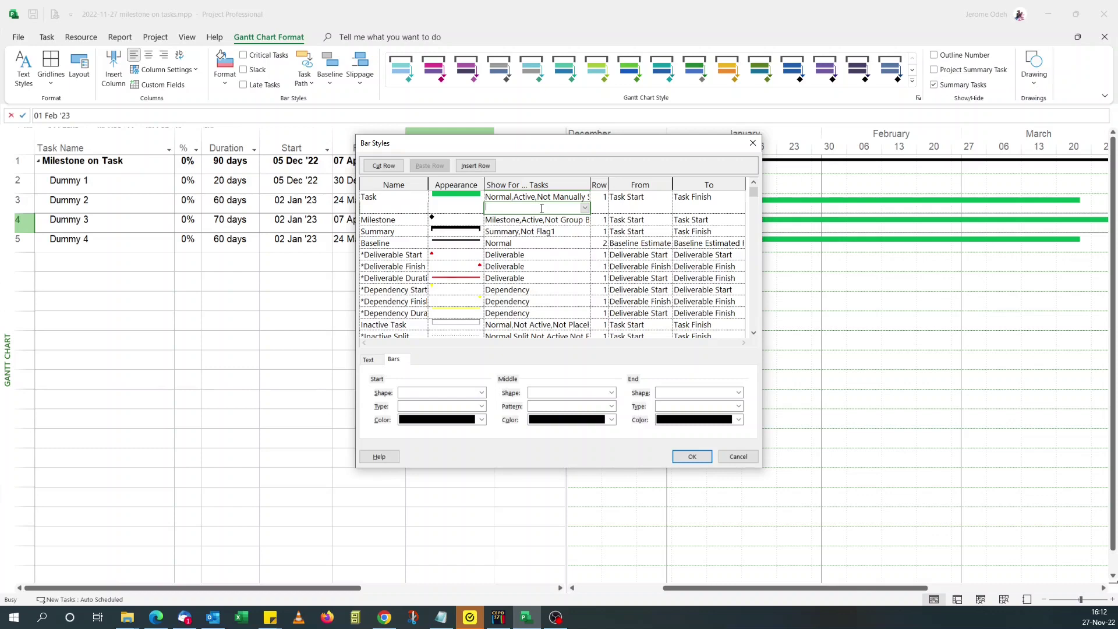
Give the new bar style a solid black diamond start shape and no middle bar.
{"action": "left_click", "coordinate": [458, 208]}
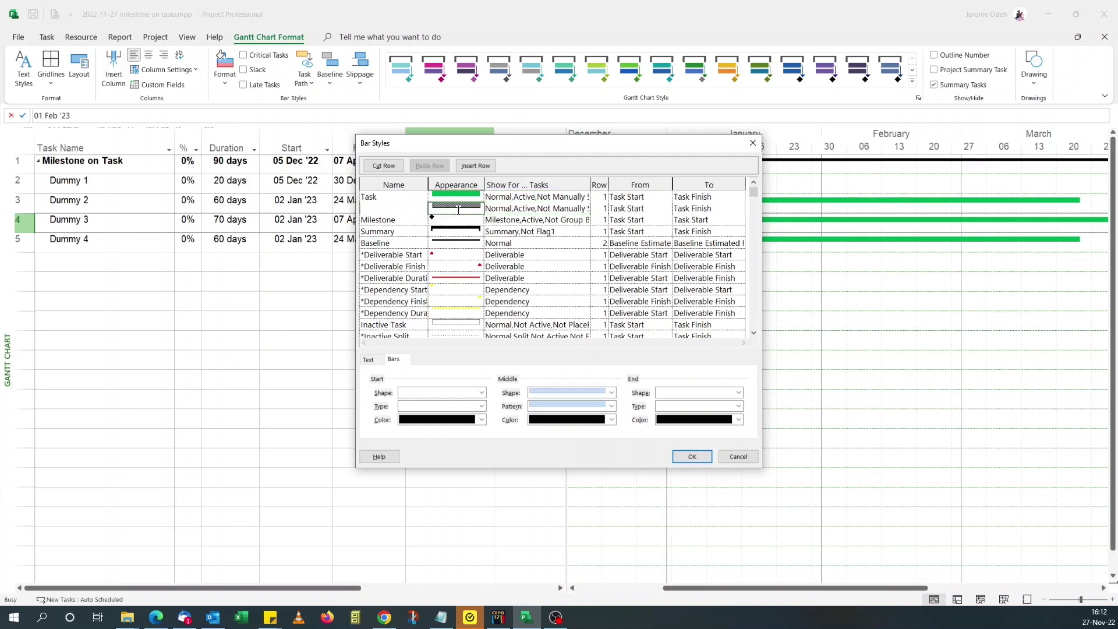
{"action": "left_click", "coordinate": [478, 393]}
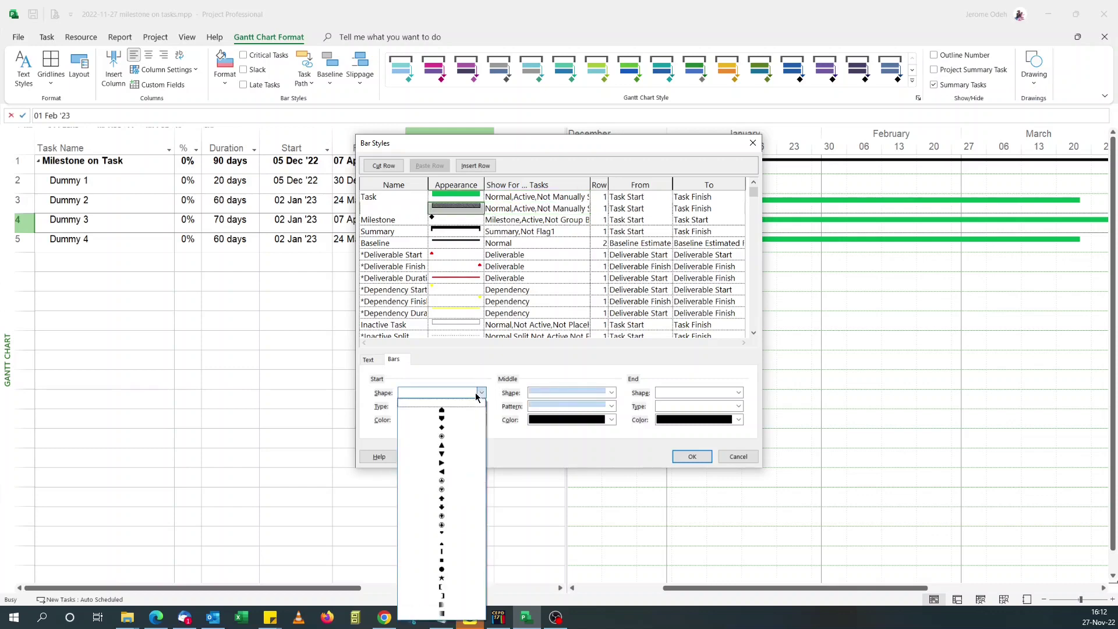
{"action": "left_click", "coordinate": [469, 426]}
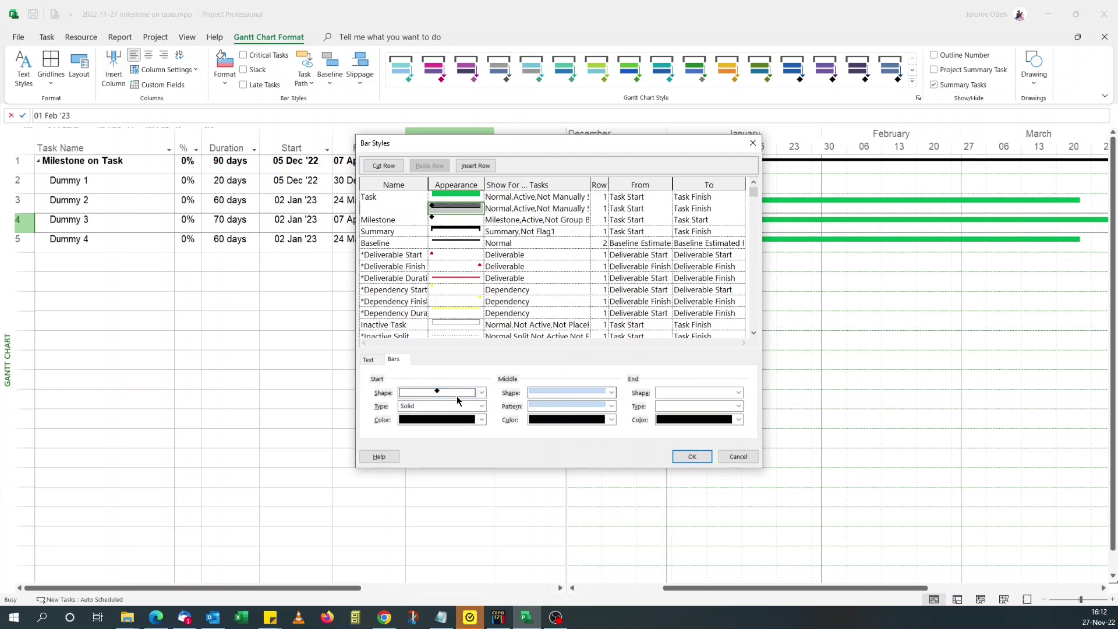
{"action": "left_click", "coordinate": [561, 394]}
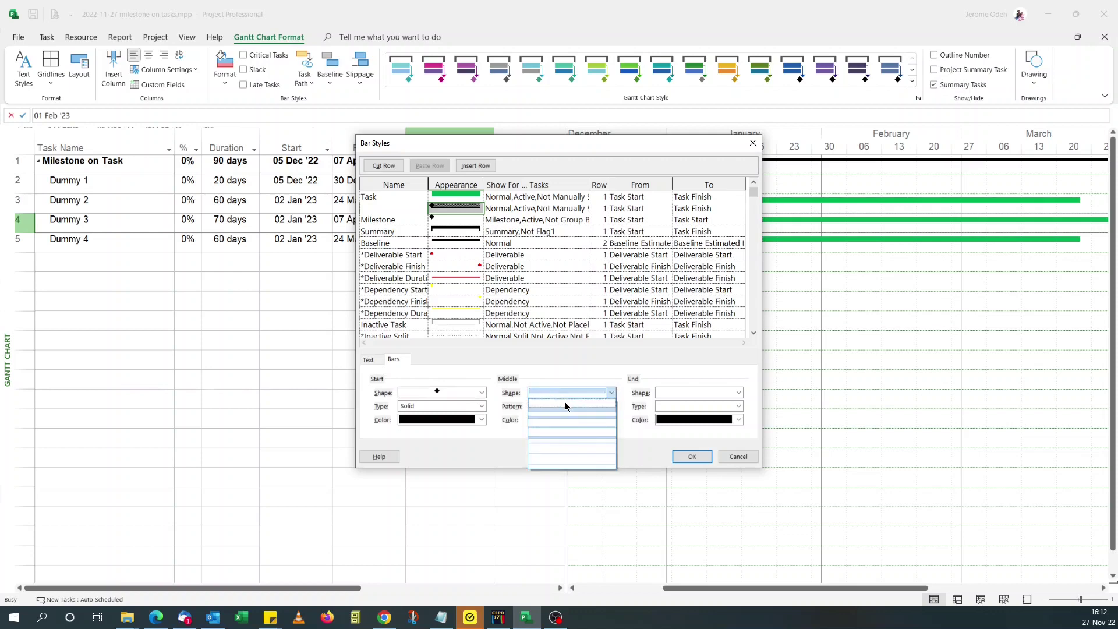
{"action": "left_click", "coordinate": [566, 407]}
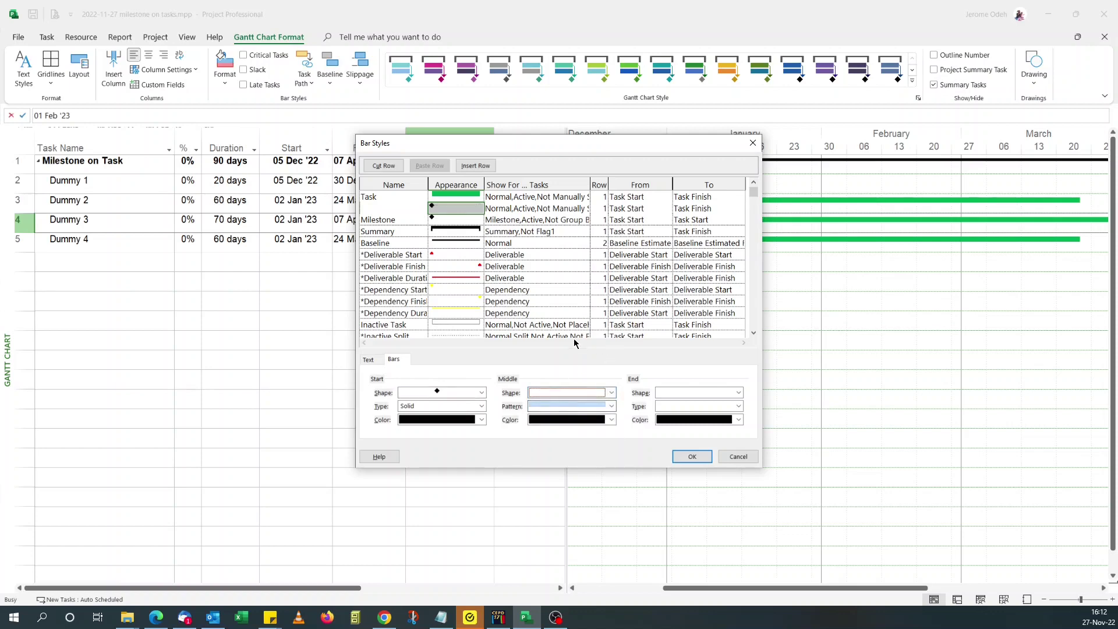
{"action": "left_click", "coordinate": [460, 220]}
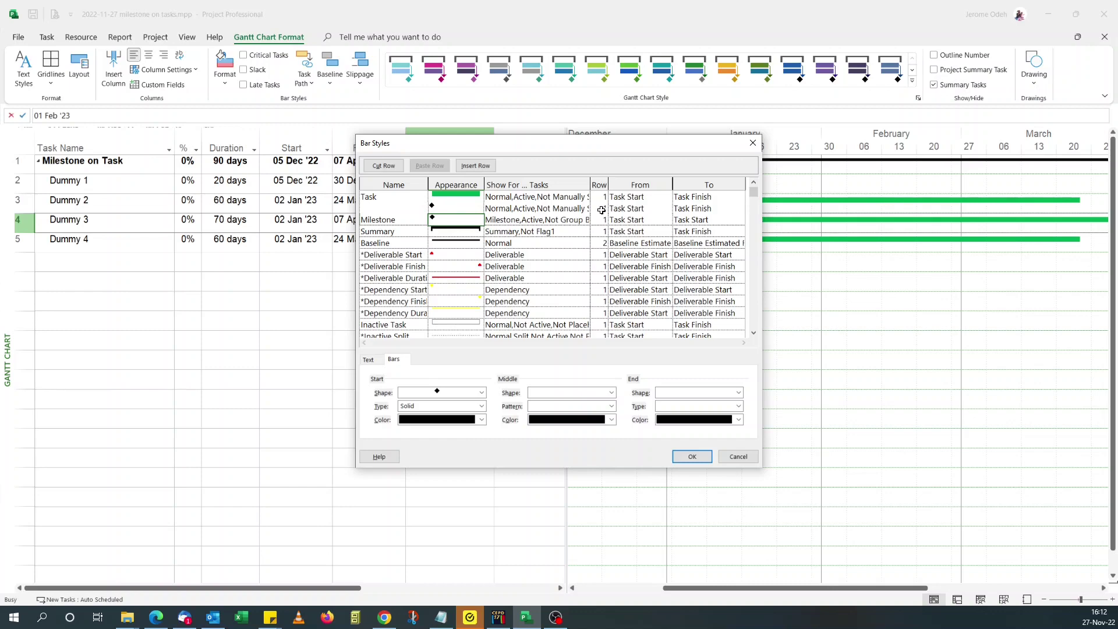
{"action": "left_click", "coordinate": [626, 209]}
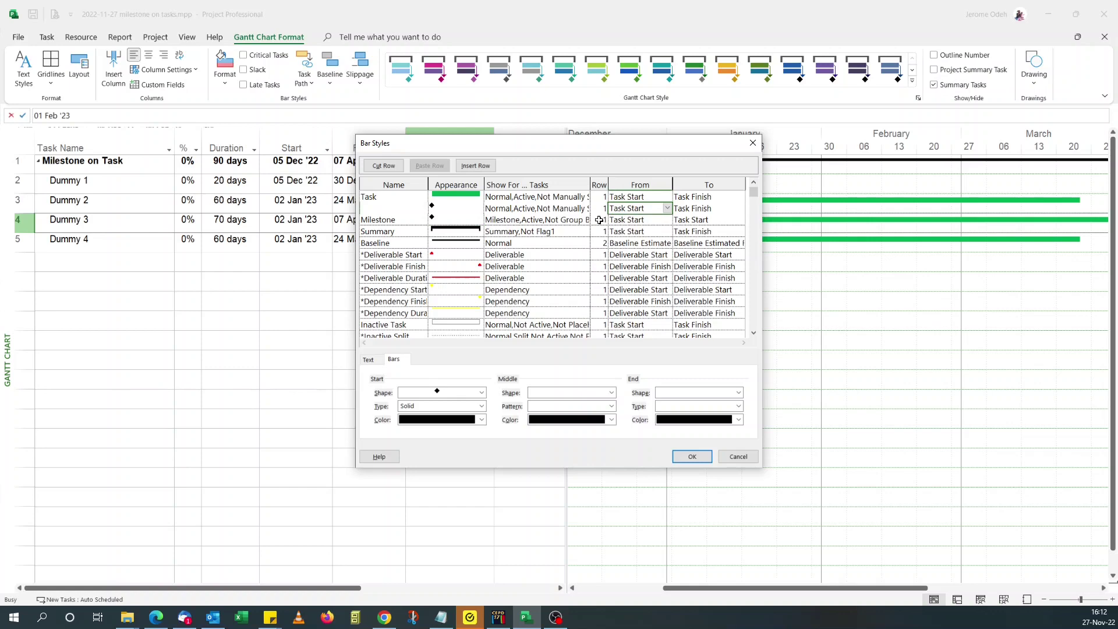
Set the new diamond style's From field to Start10.
{"action": "left_click", "coordinate": [667, 209]}
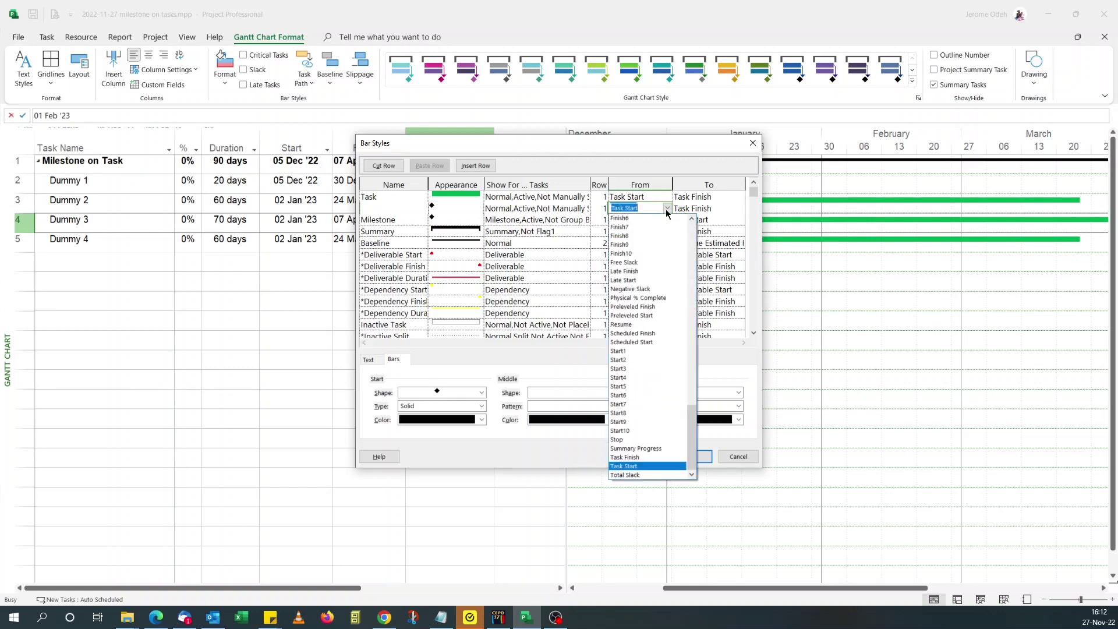
{"action": "left_click", "coordinate": [604, 150]}
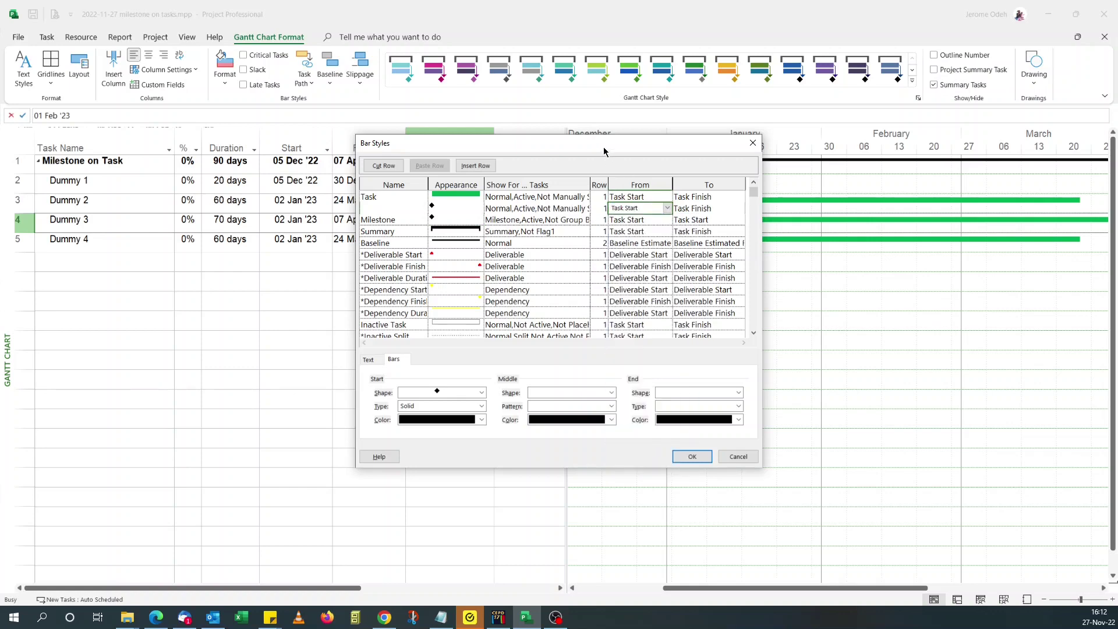
{"action": "left_click_drag", "start_coordinate": [604, 150], "coordinate": [639, 229]}
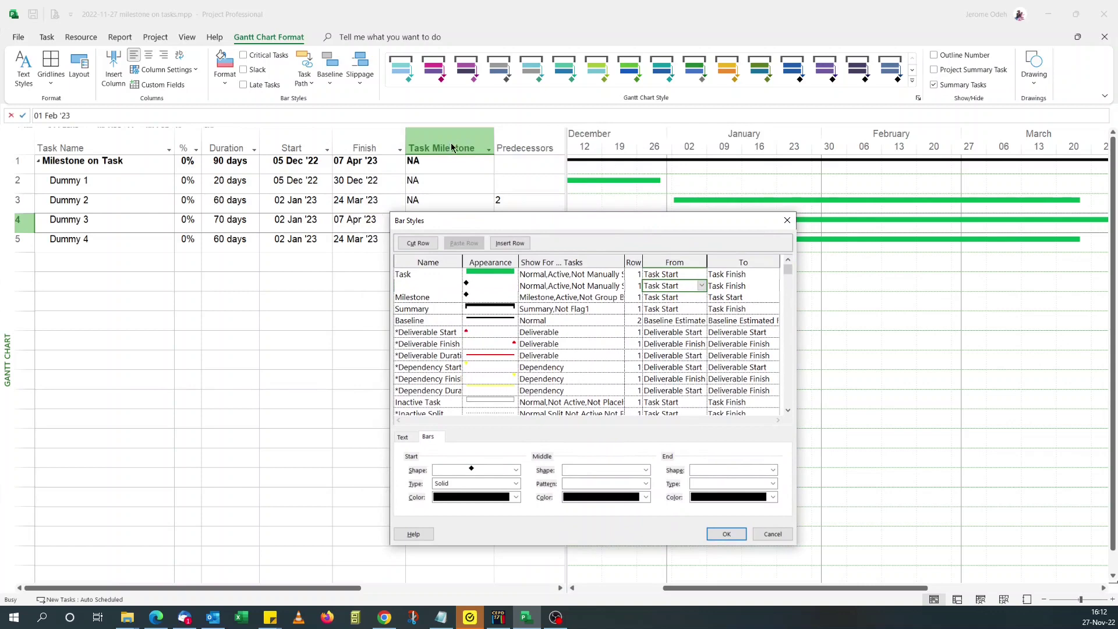
{"action": "left_click_drag", "start_coordinate": [671, 229], "coordinate": [648, 199]}
{"action": "left_click", "coordinate": [681, 255]}
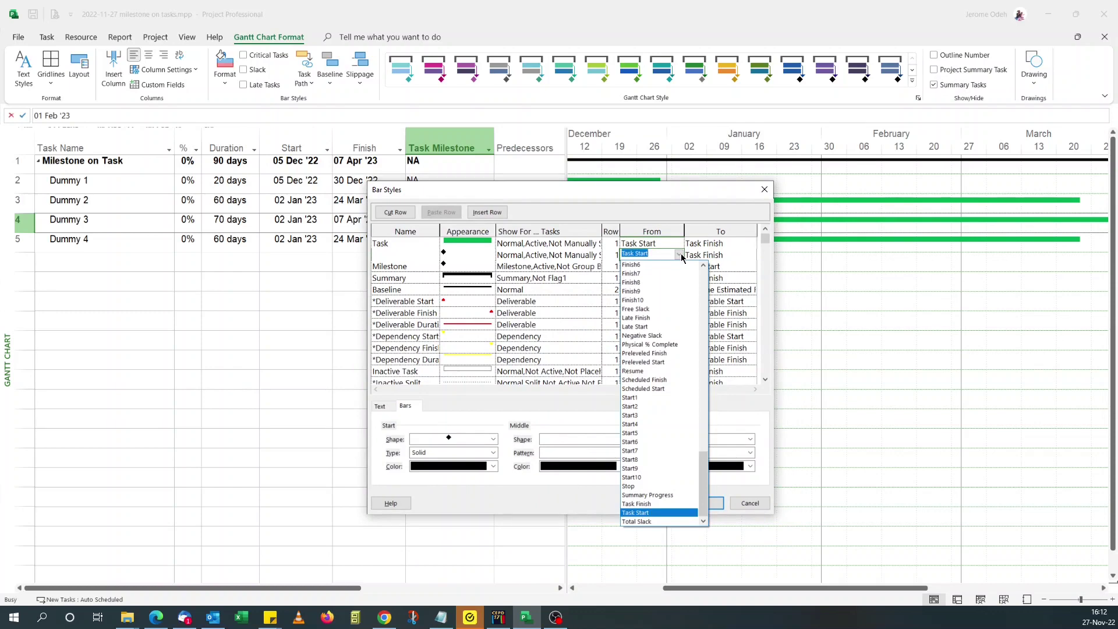
{"action": "key", "text": "Up"}
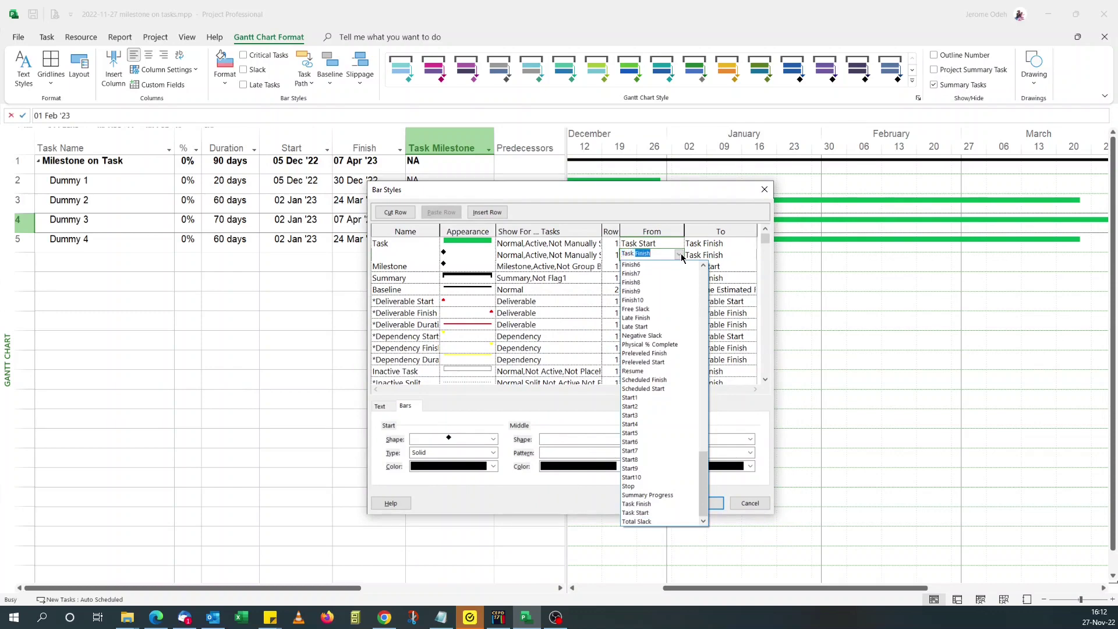
{"action": "type", "text": "m"}
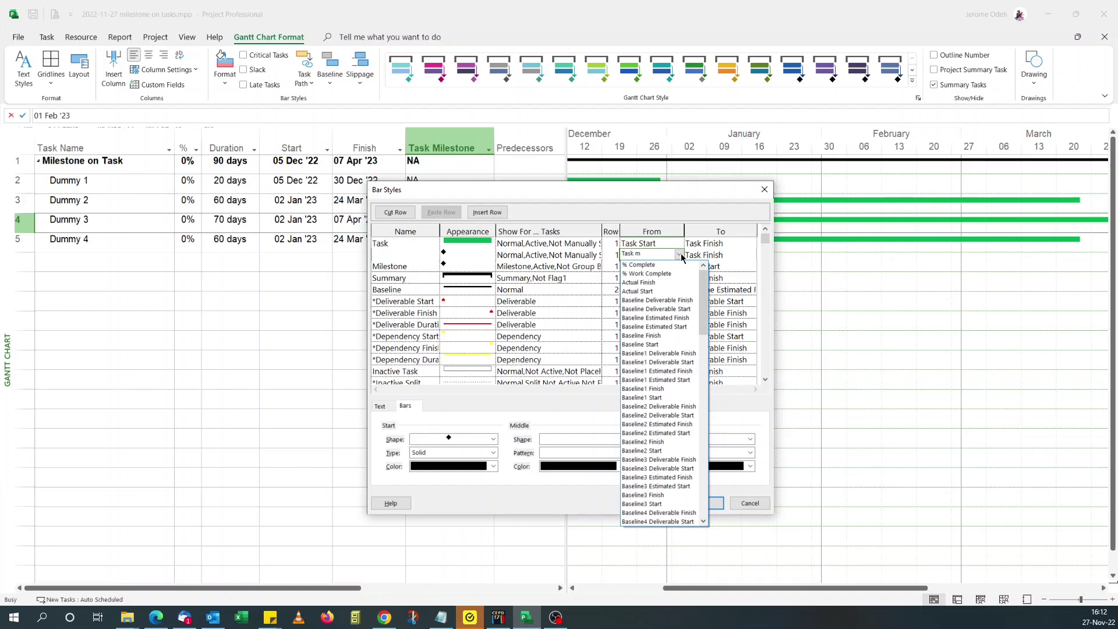
{"action": "type", "text": "i"}
{"action": "left_click", "coordinate": [652, 254]}
{"action": "left_click_drag", "start_coordinate": [650, 254], "coordinate": [606, 255]}
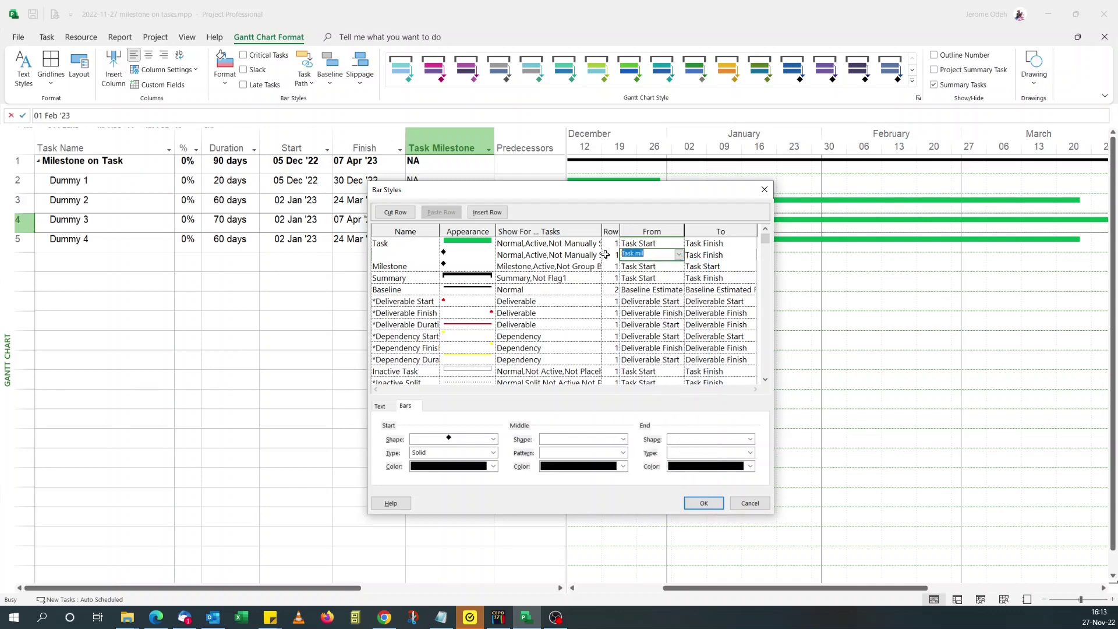
{"action": "type", "text": "Start1"}
{"action": "left_click", "coordinate": [679, 255]}
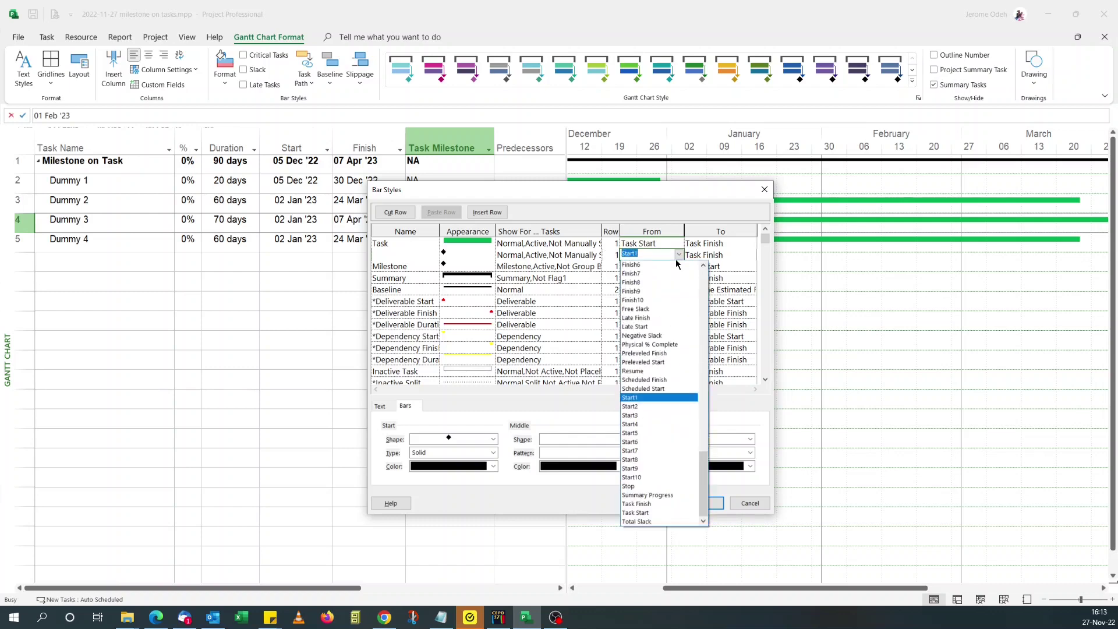
{"action": "left_click", "coordinate": [653, 478]}
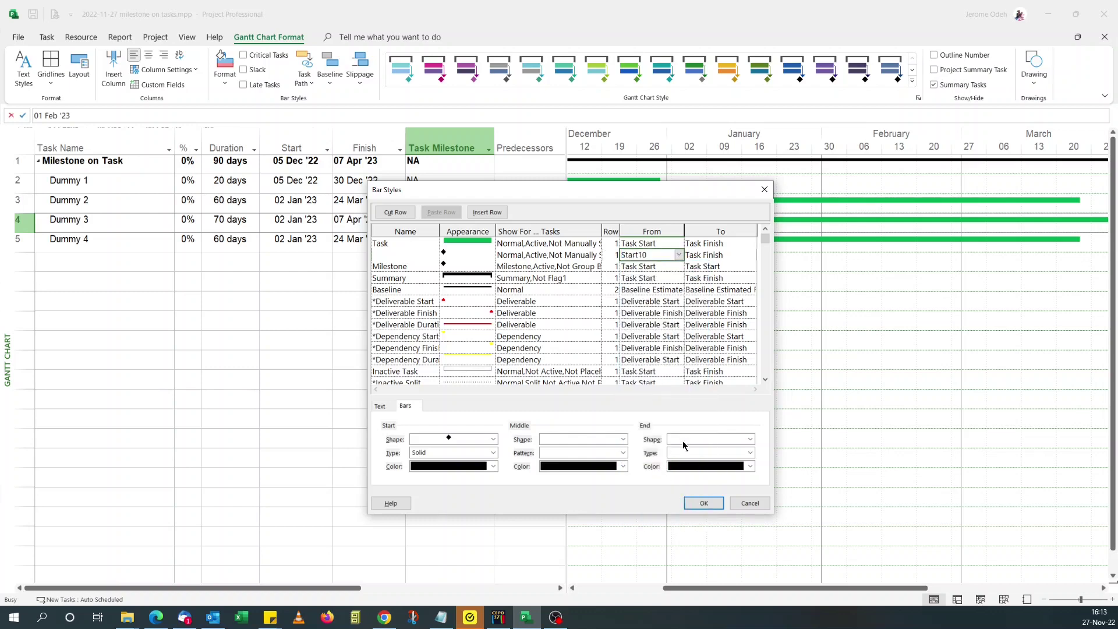
Set its To field to Start10 and apply the bar styles.
{"action": "left_click", "coordinate": [724, 256]}
{"action": "left_click", "coordinate": [752, 255]}
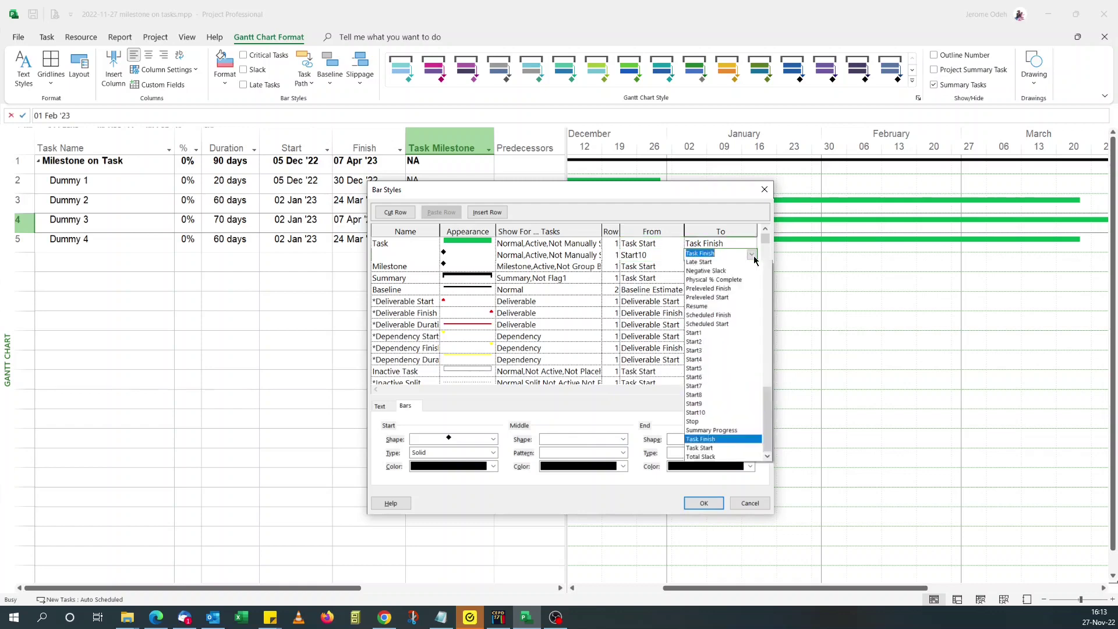
{"action": "type", "text": "Stat"}
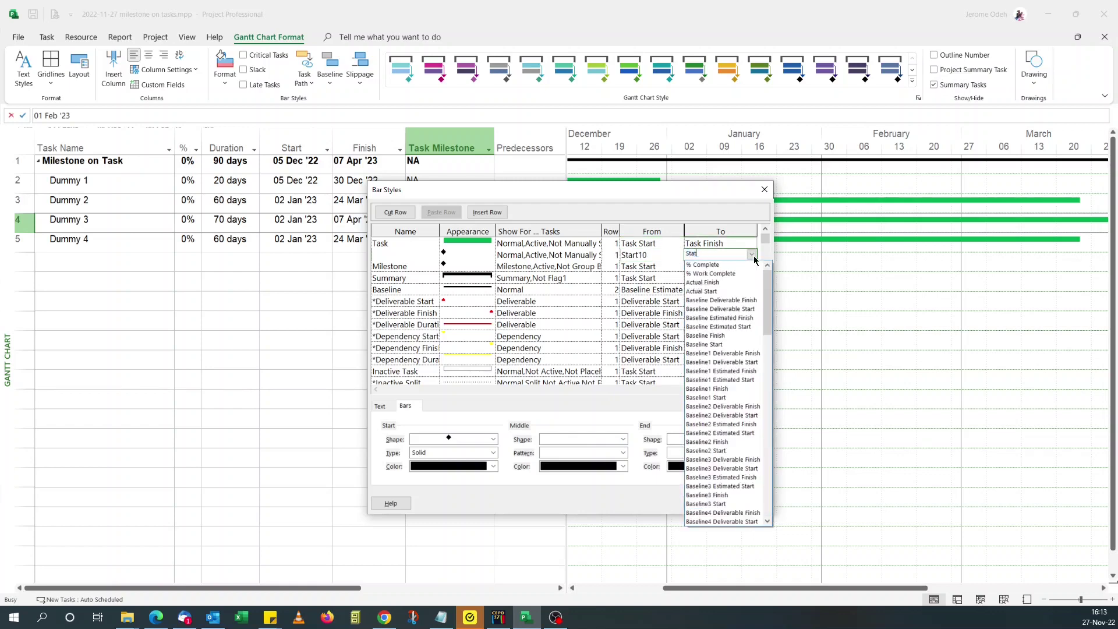
{"action": "key", "text": "BackSpace"}
{"action": "type", "text": "rt1"}
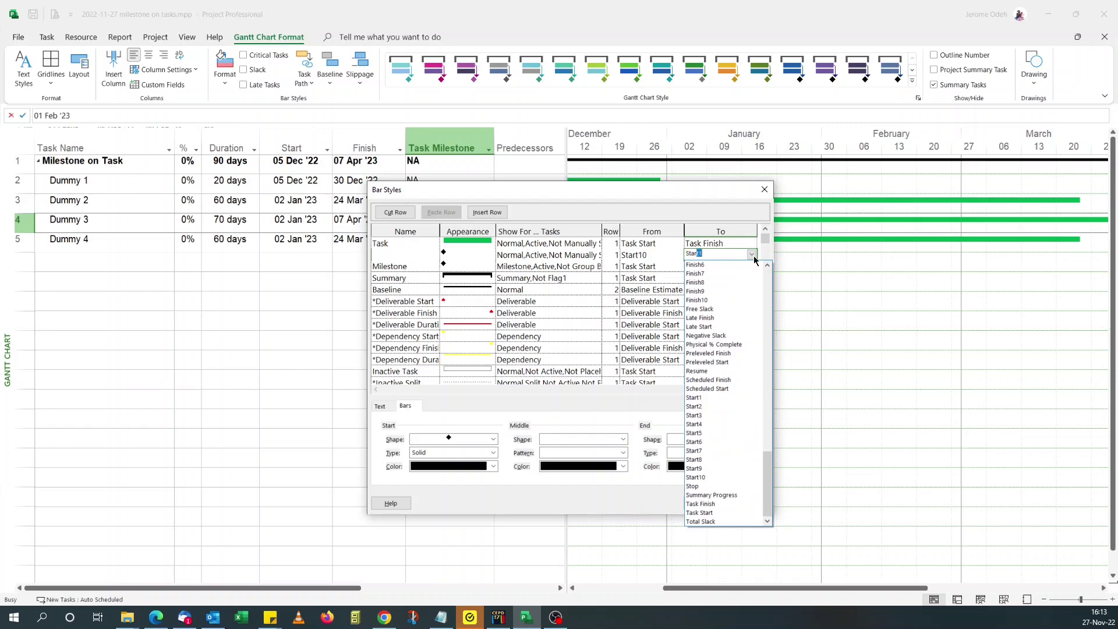
{"action": "left_click", "coordinate": [728, 478]}
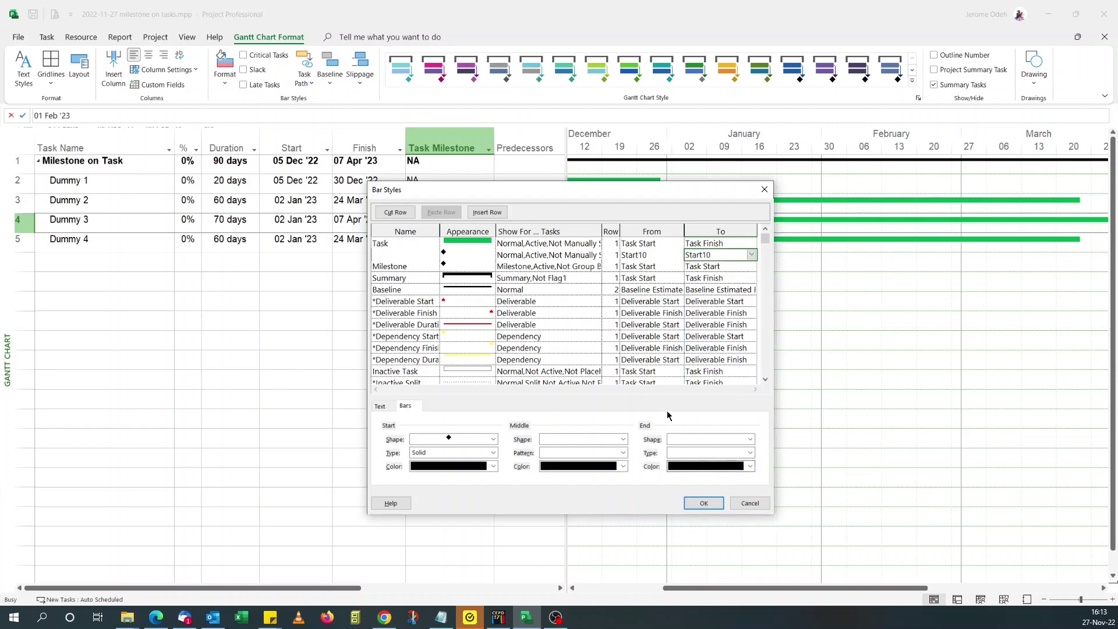
{"action": "left_click", "coordinate": [549, 257]}
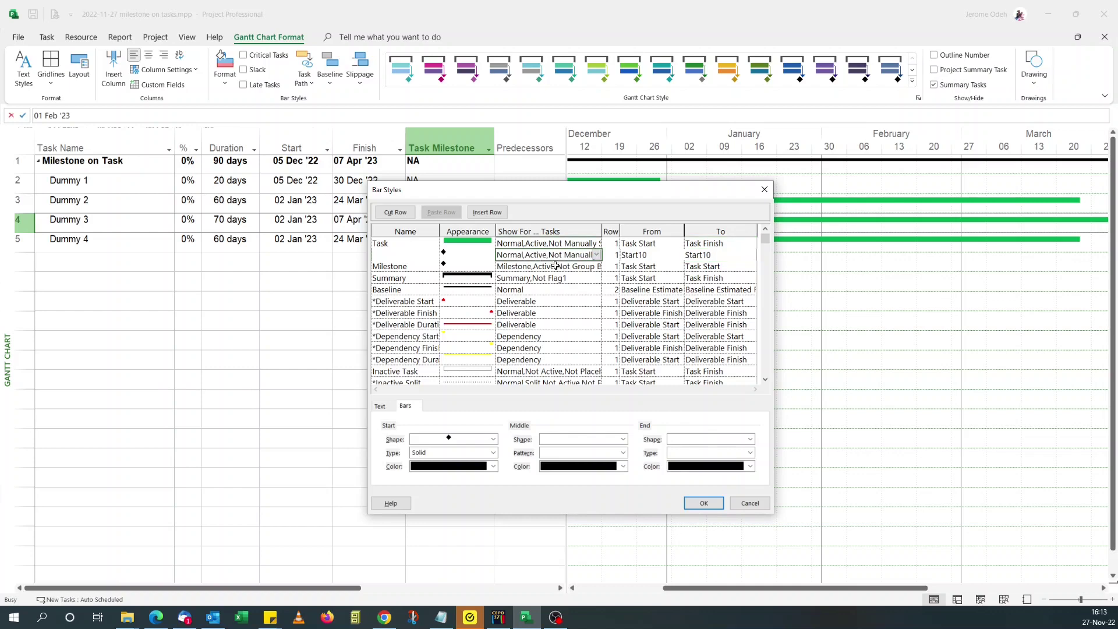
{"action": "left_click", "coordinate": [704, 504]}
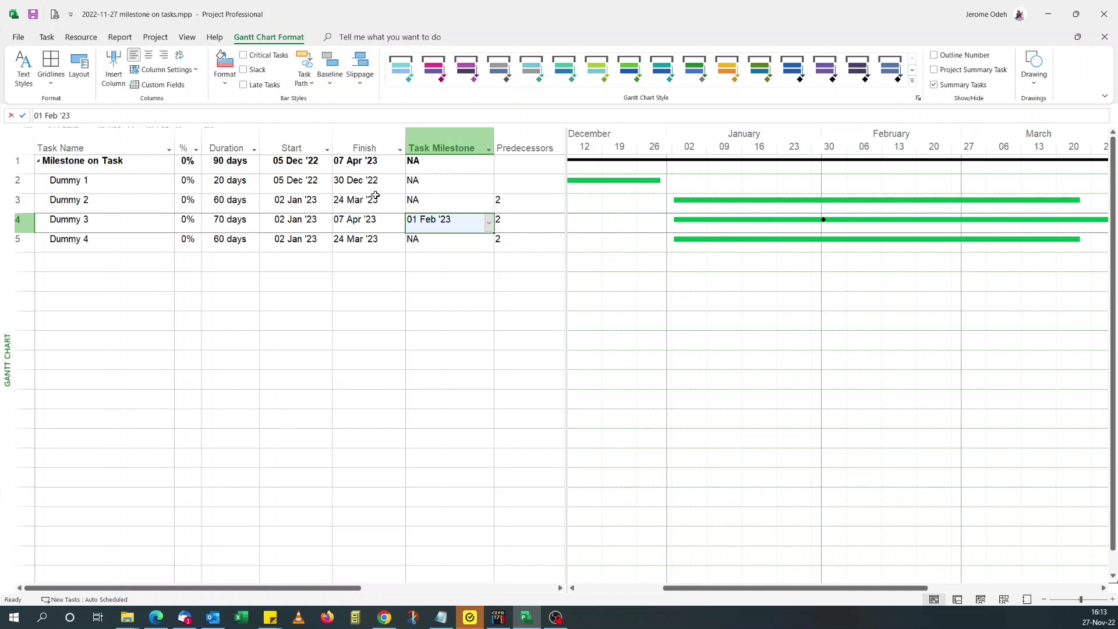
Set the Start10 diamond style's Top text label to Start10 and apply it.
{"action": "left_click", "coordinate": [226, 86]}
{"action": "left_click", "coordinate": [244, 118]}
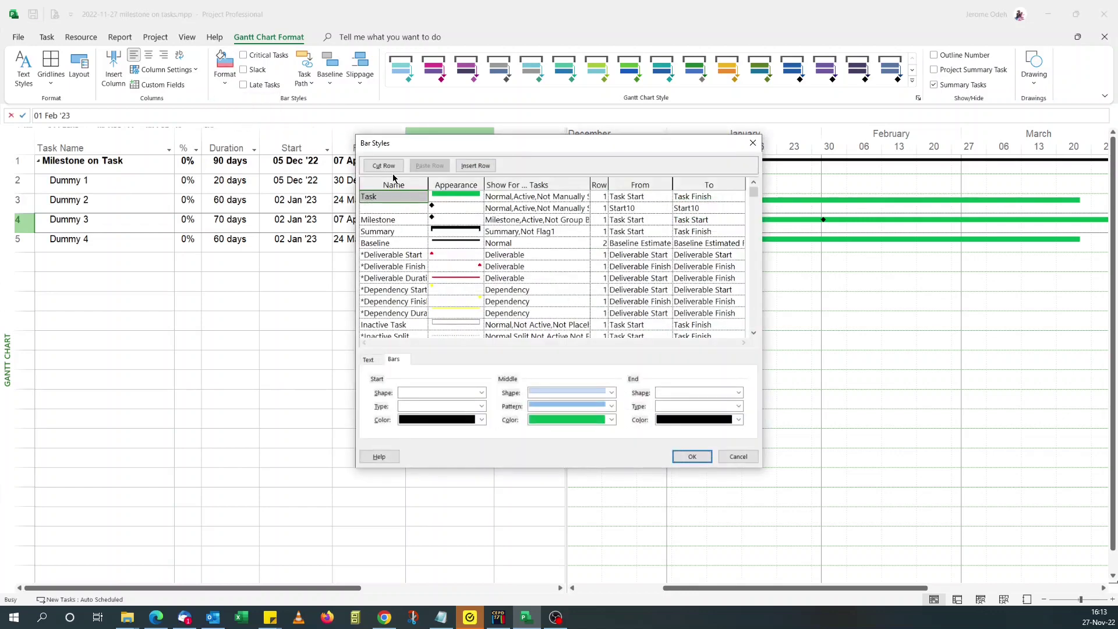
{"action": "left_click", "coordinate": [452, 209]}
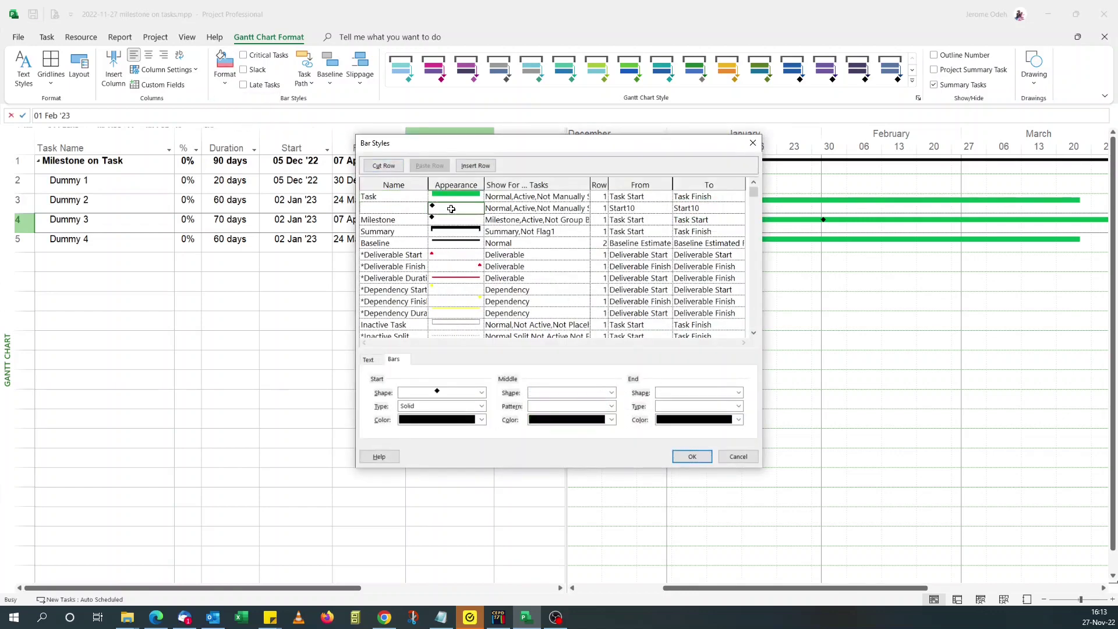
{"action": "left_click", "coordinate": [515, 208]}
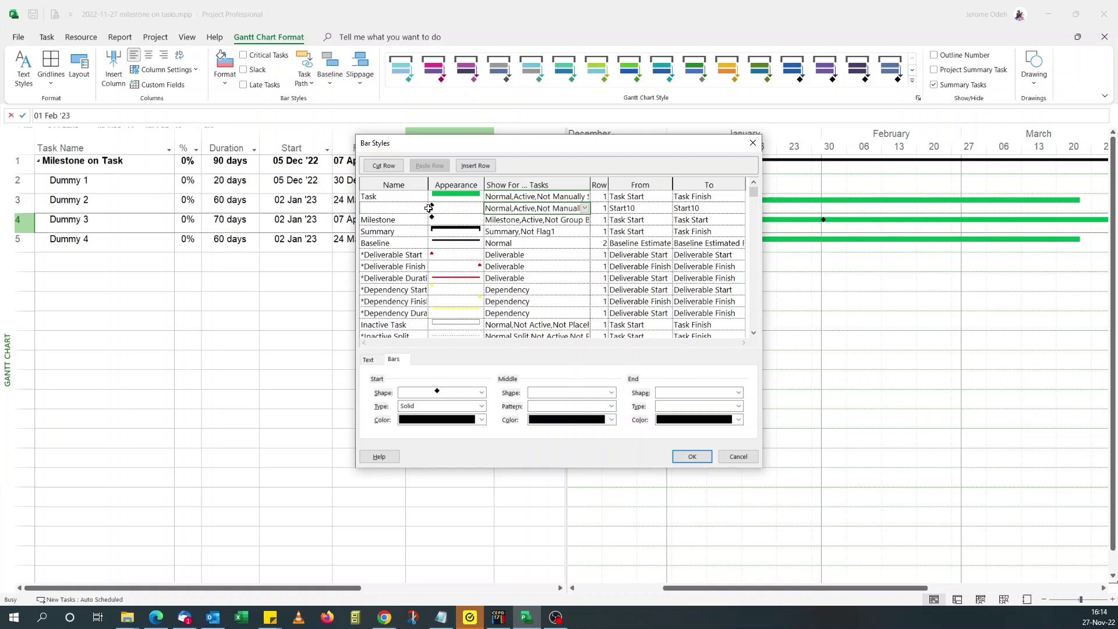
{"action": "left_click", "coordinate": [375, 365]}
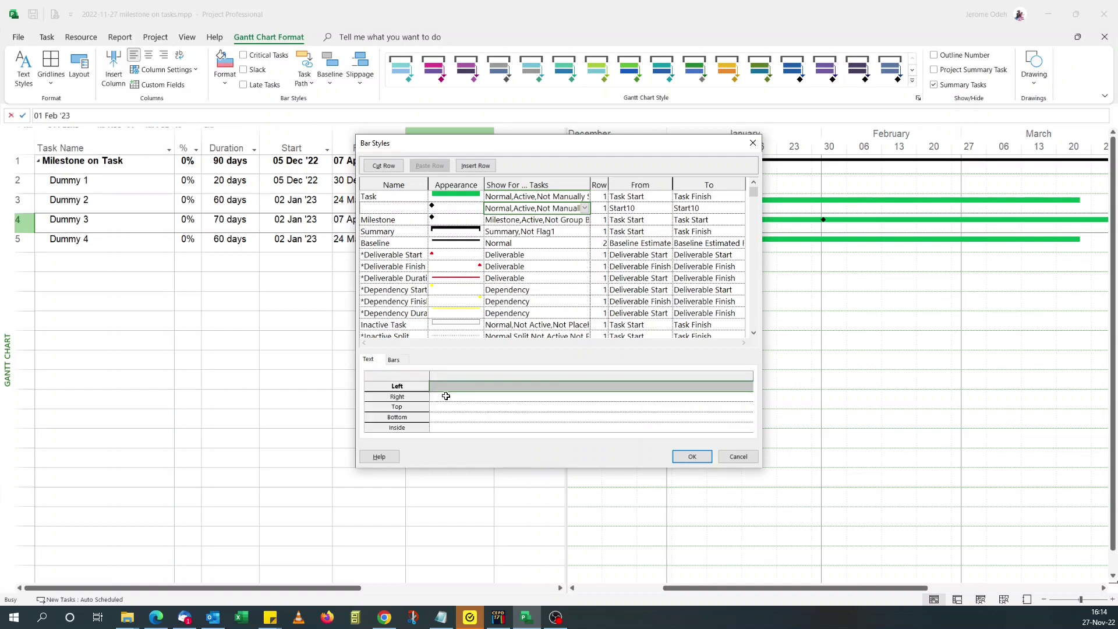
{"action": "left_click", "coordinate": [458, 410]}
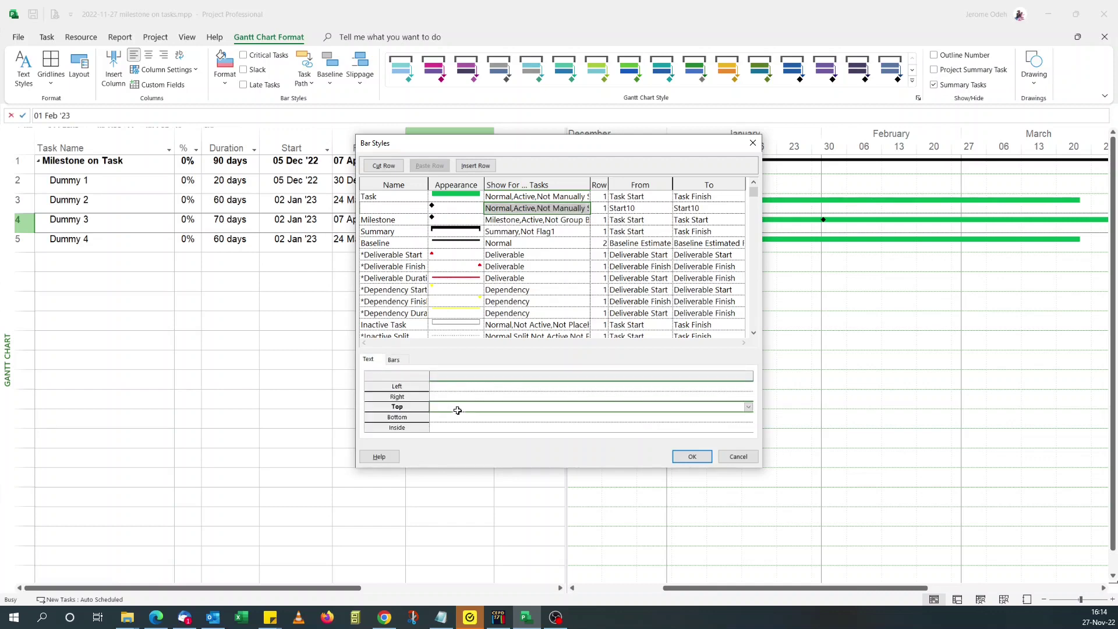
{"action": "left_click", "coordinate": [748, 407]}
{"action": "type", "text": "Start"}
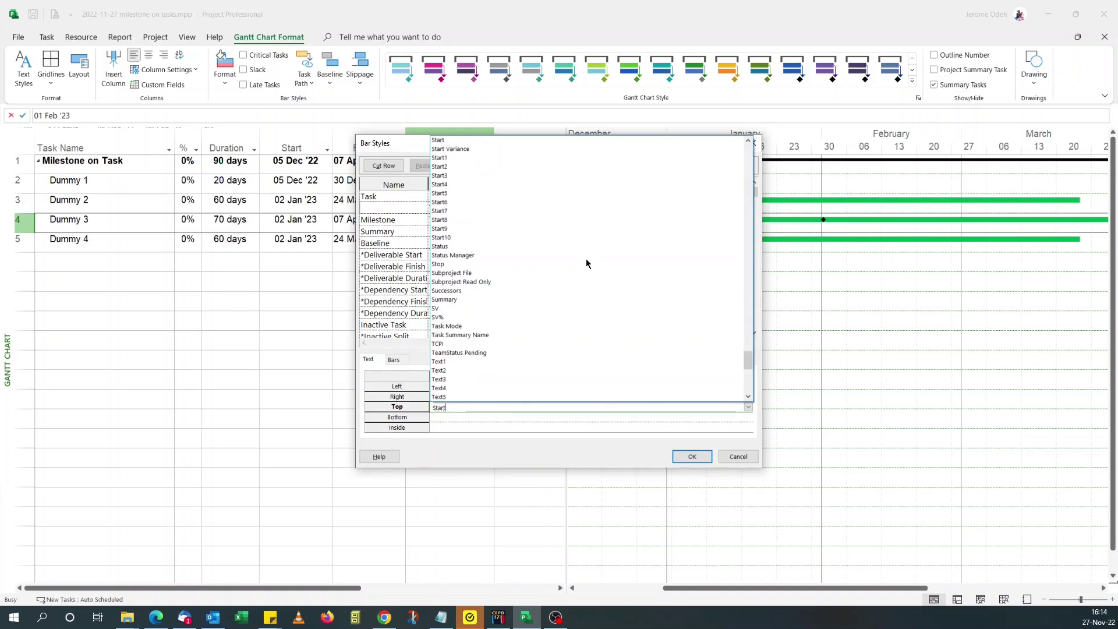
{"action": "left_click", "coordinate": [491, 237]}
{"action": "left_click", "coordinate": [690, 458]}
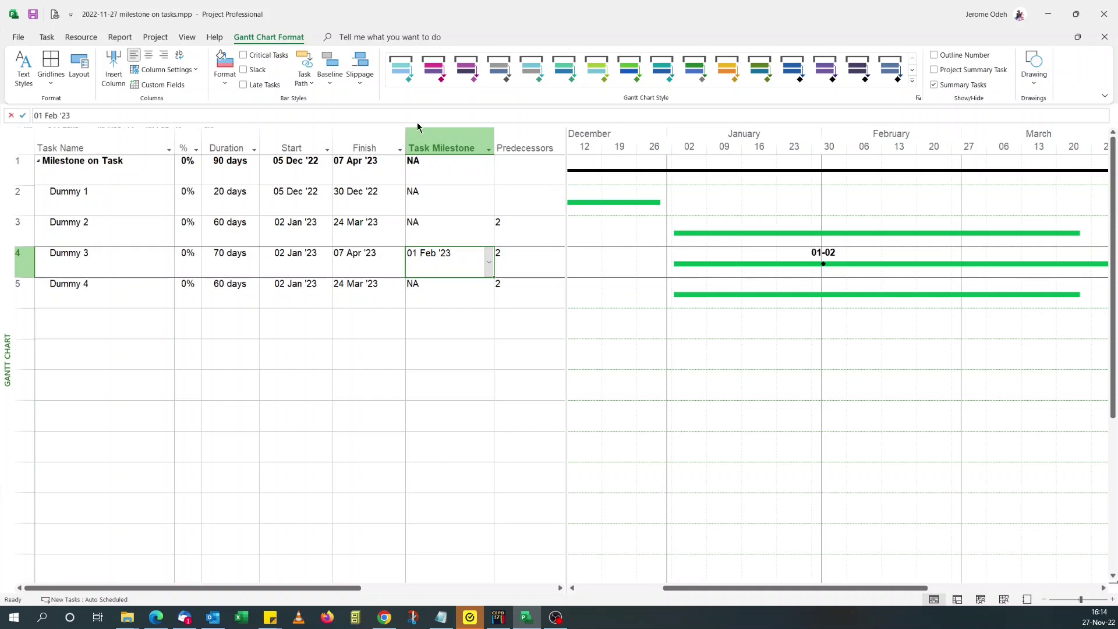
Insert a Text10 column before the Predecessors column.
{"action": "right_click", "coordinate": [518, 138]}
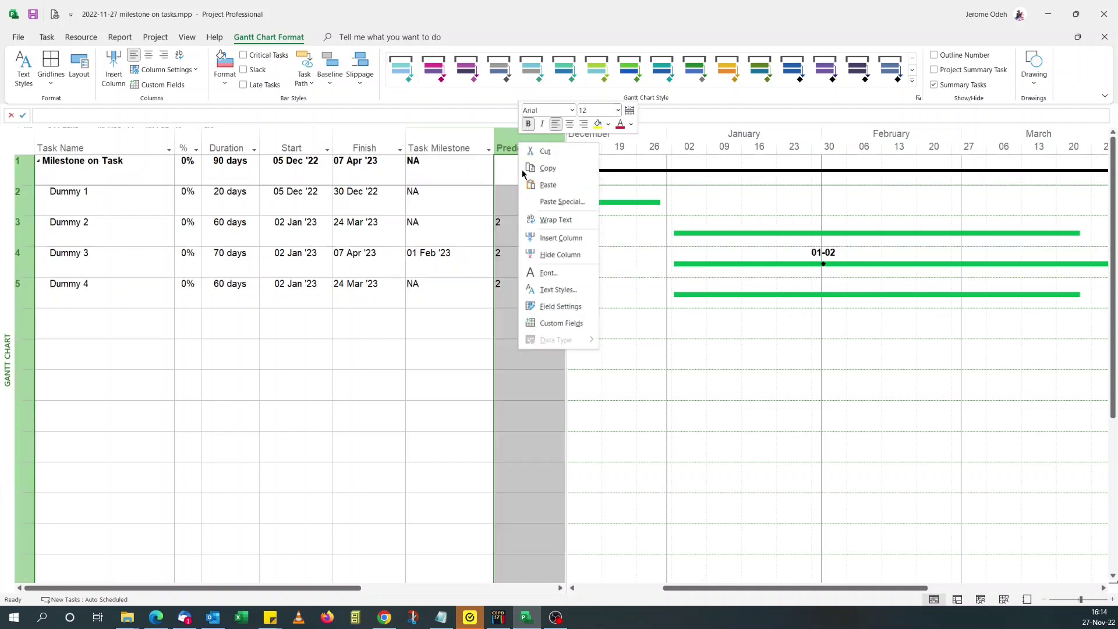
{"action": "left_click", "coordinate": [556, 237]}
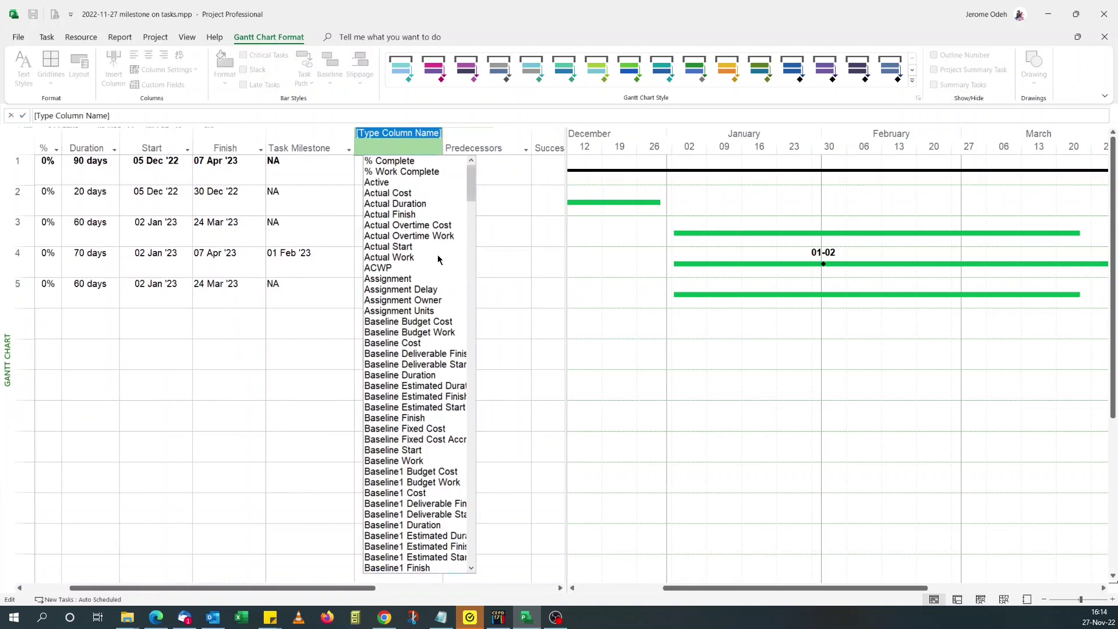
{"action": "type", "text": "text1"}
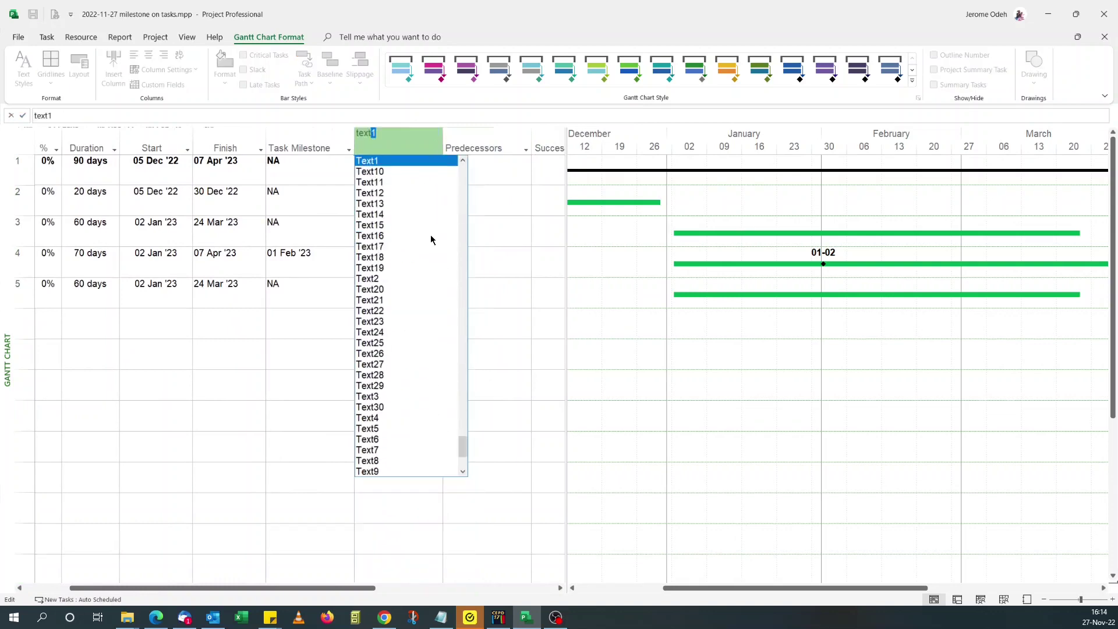
{"action": "left_click", "coordinate": [388, 172]}
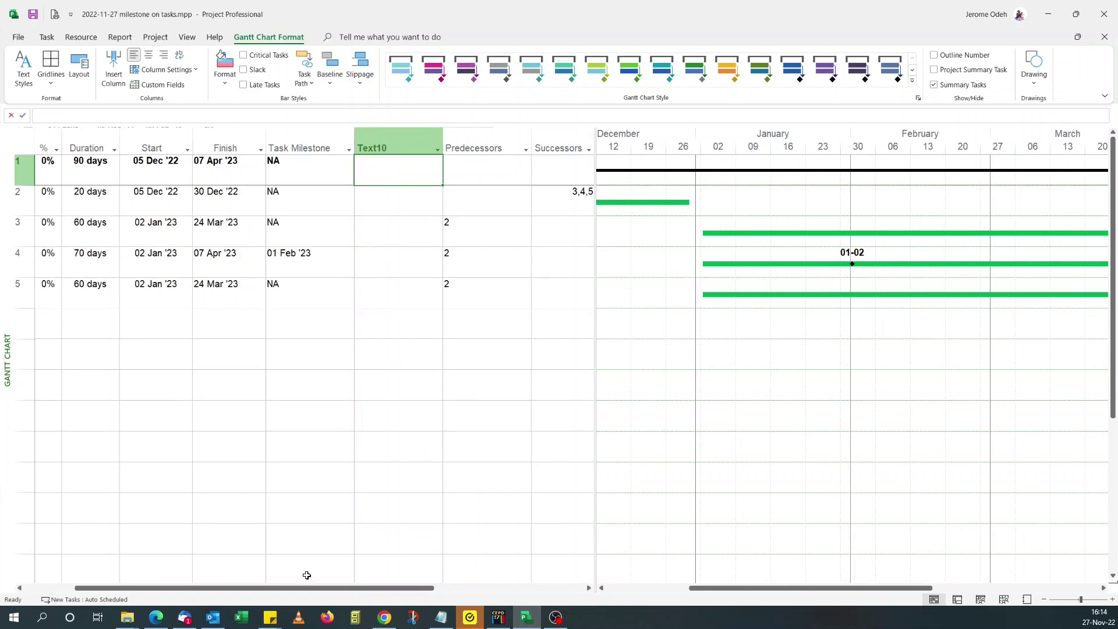
{"action": "left_click_drag", "start_coordinate": [304, 588], "coordinate": [220, 599]}
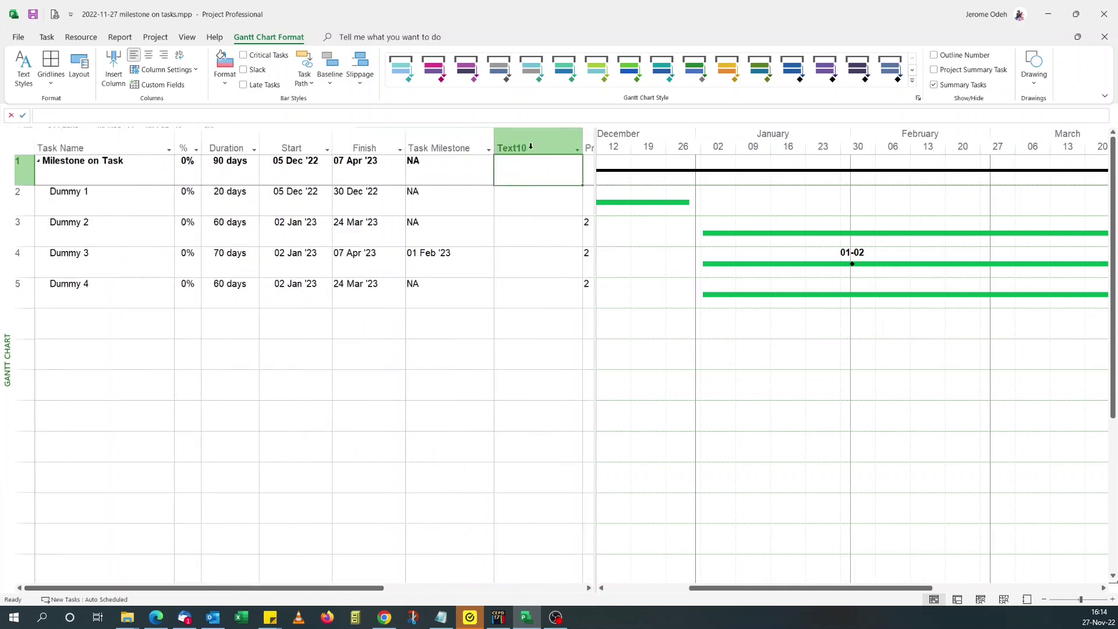
Retitle the Start10 milestone column 'Task Milestone Date' via Field Settings.
{"action": "right_click", "coordinate": [454, 147]}
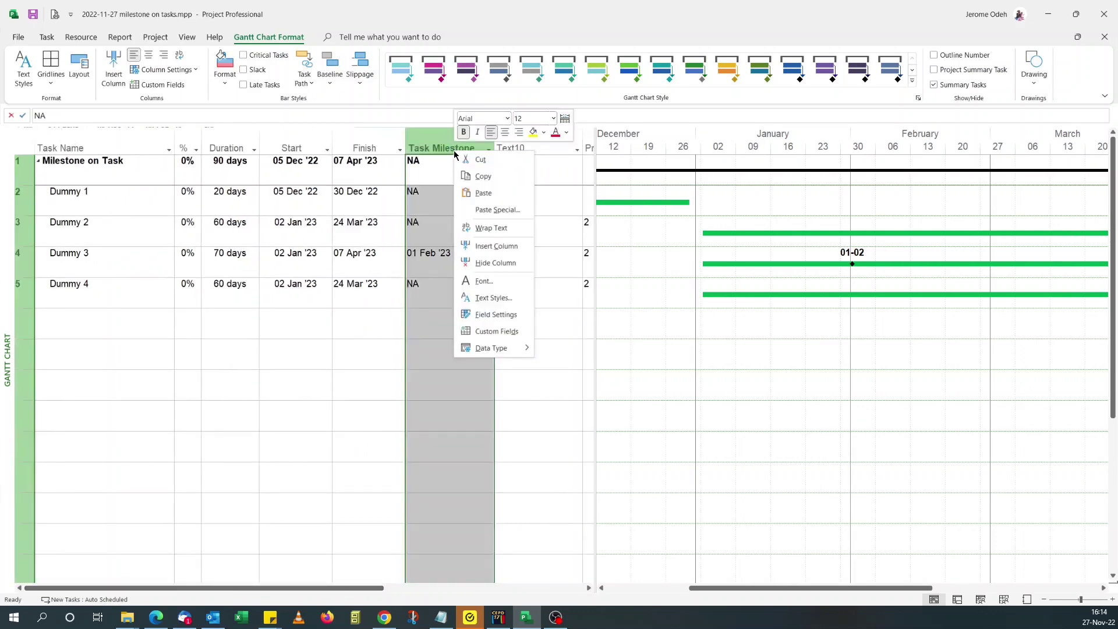
{"action": "left_click", "coordinate": [488, 318]}
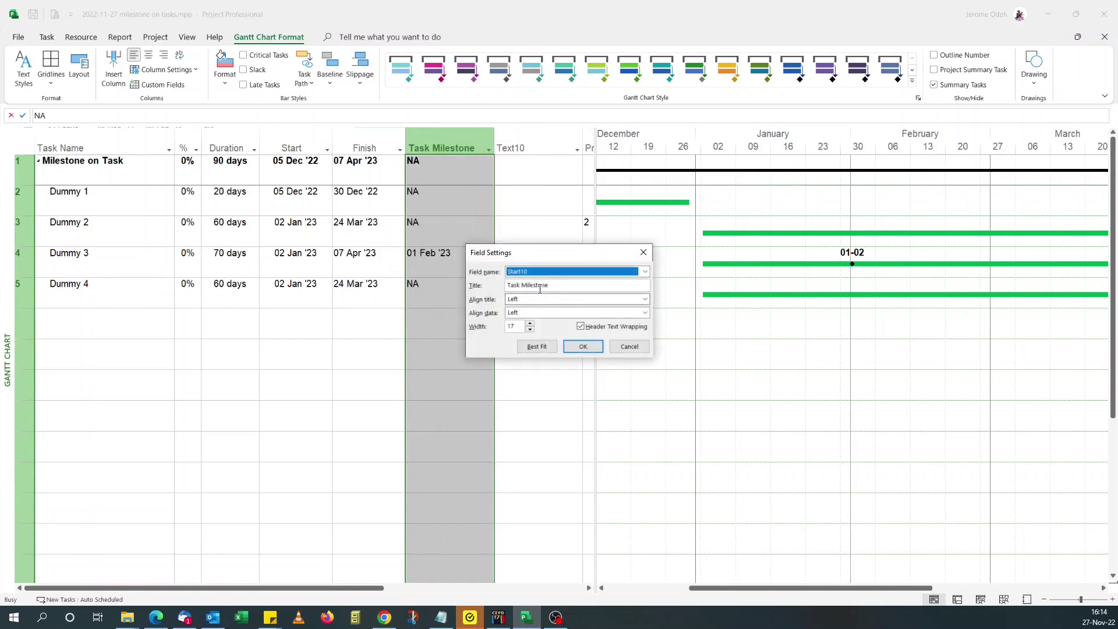
{"action": "left_click", "coordinate": [564, 287]}
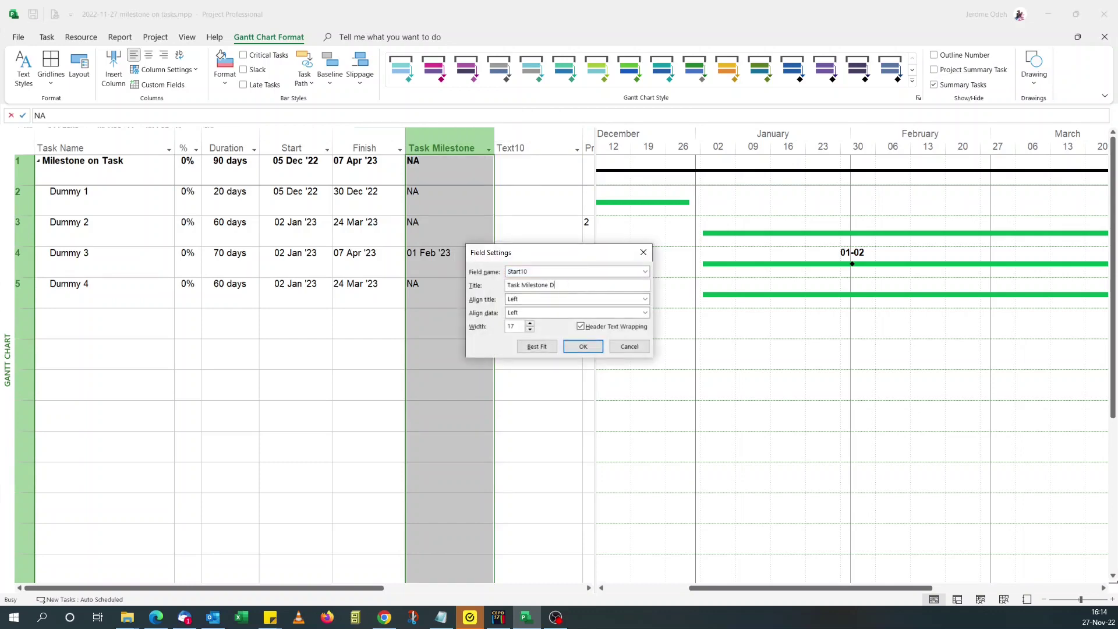
{"action": "left_click", "coordinate": [583, 347]}
Title the new Text10 column 'Task Milestone Name'.
{"action": "right_click", "coordinate": [521, 142]}
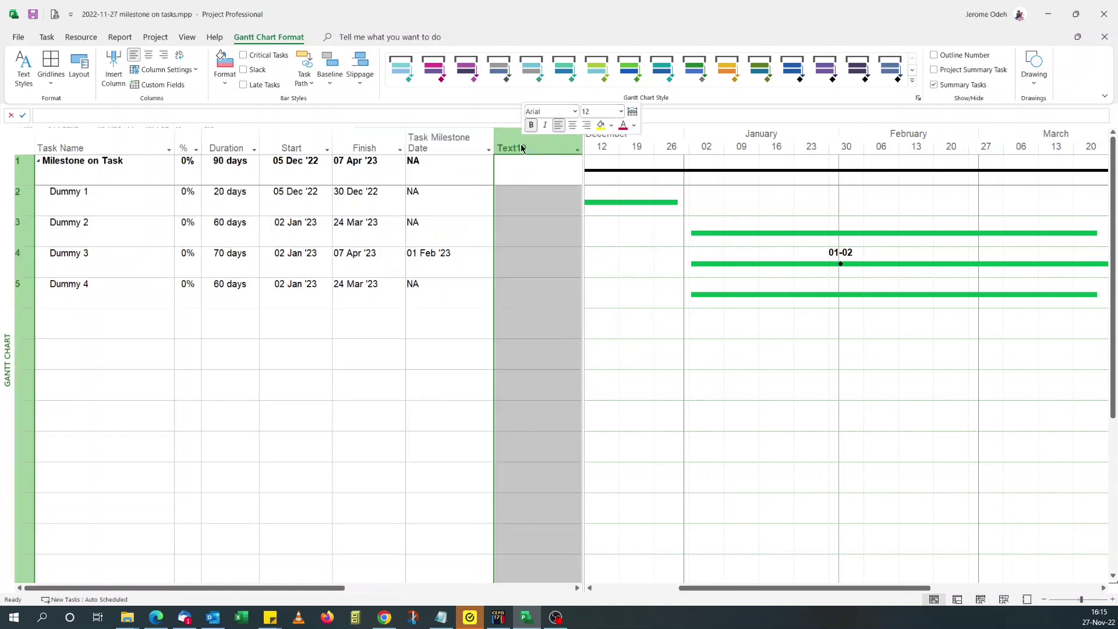
{"action": "left_click", "coordinate": [561, 308]}
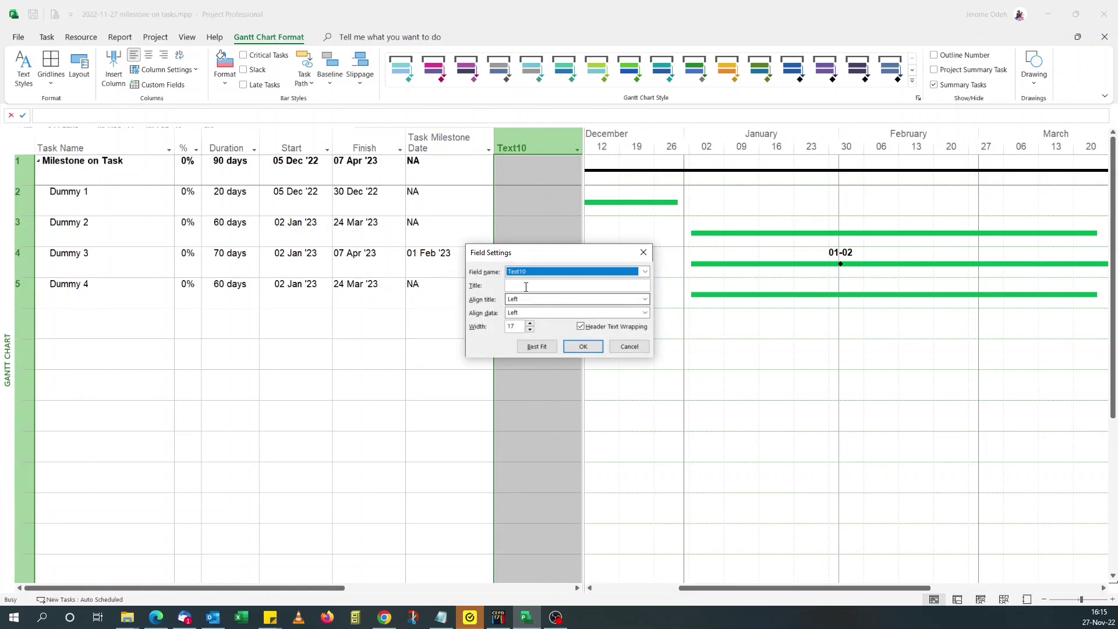
{"action": "left_click", "coordinate": [525, 286]}
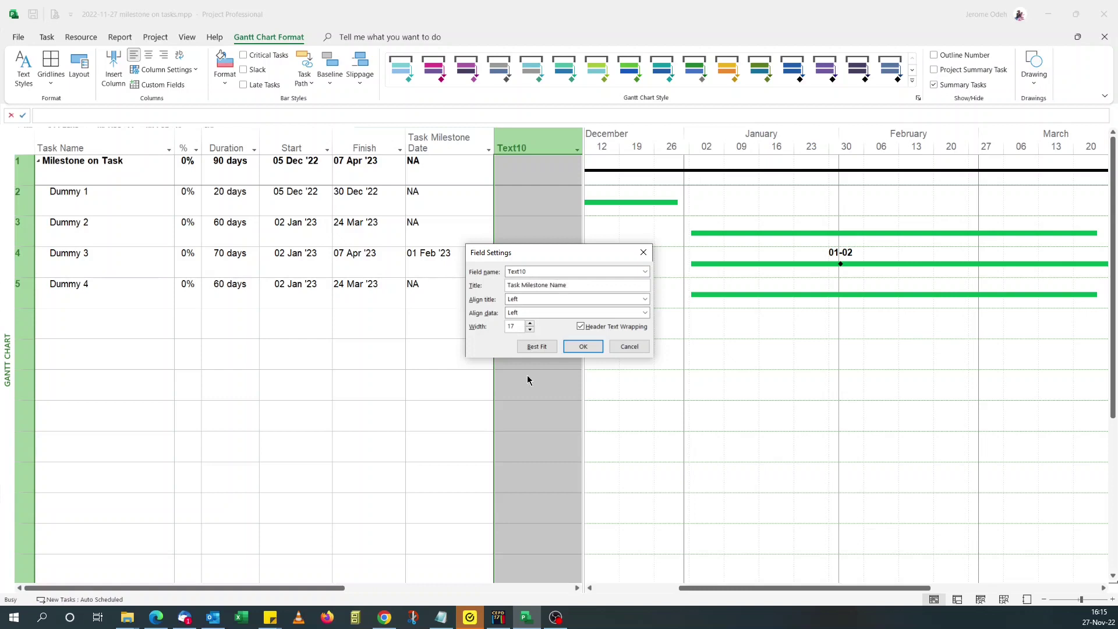
{"action": "left_click", "coordinate": [583, 346]}
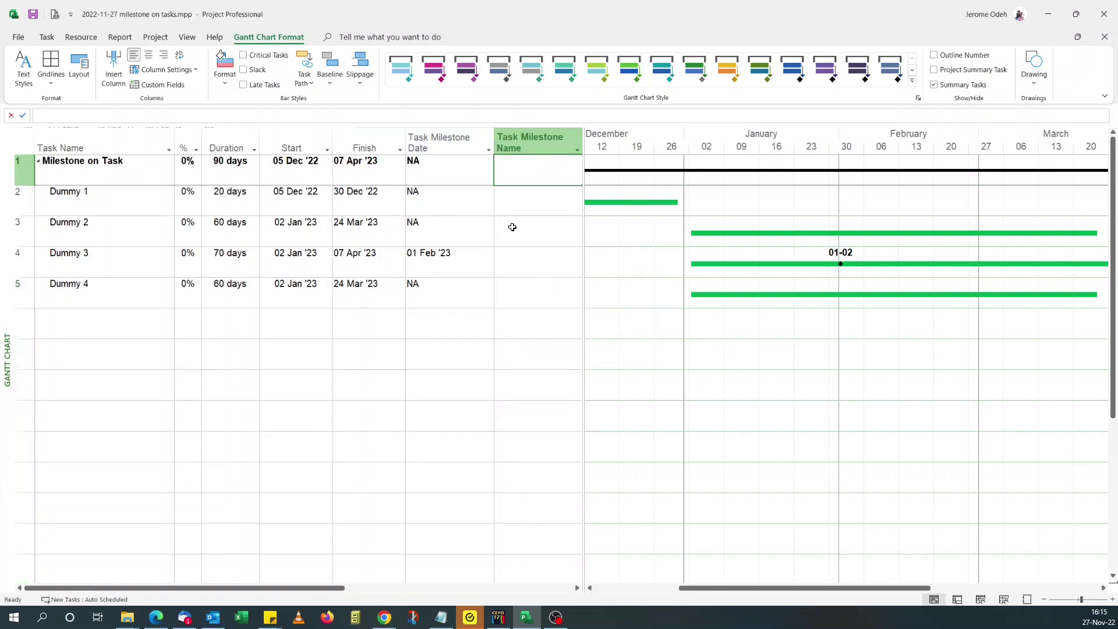
Enter 'Go Live' in Dummy 3's Task Milestone Name cell, beside its 01 Feb '23 date.
{"action": "left_click", "coordinate": [520, 262]}
{"action": "type", "text": "Go"}
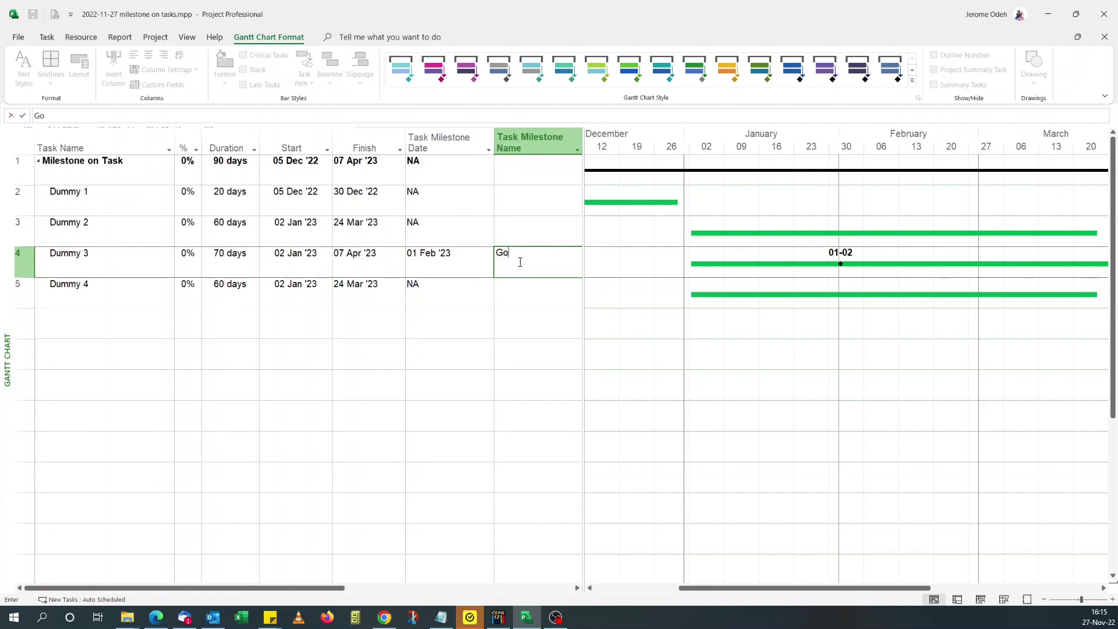
{"action": "type", "text": " Live"}
{"action": "left_click", "coordinate": [492, 320]}
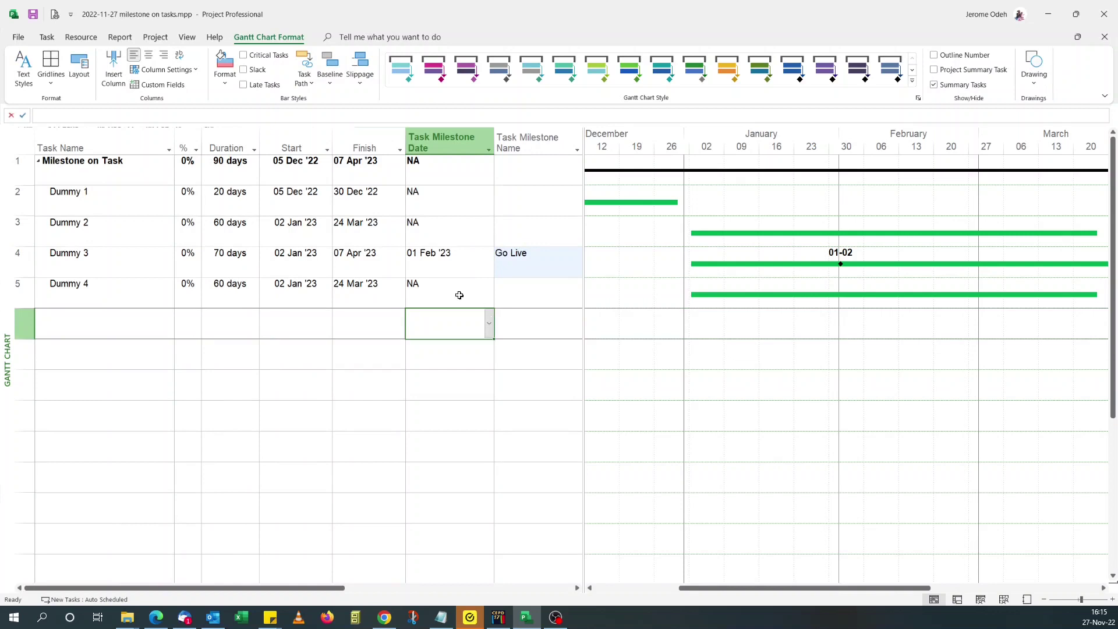
{"action": "left_click", "coordinate": [521, 268]}
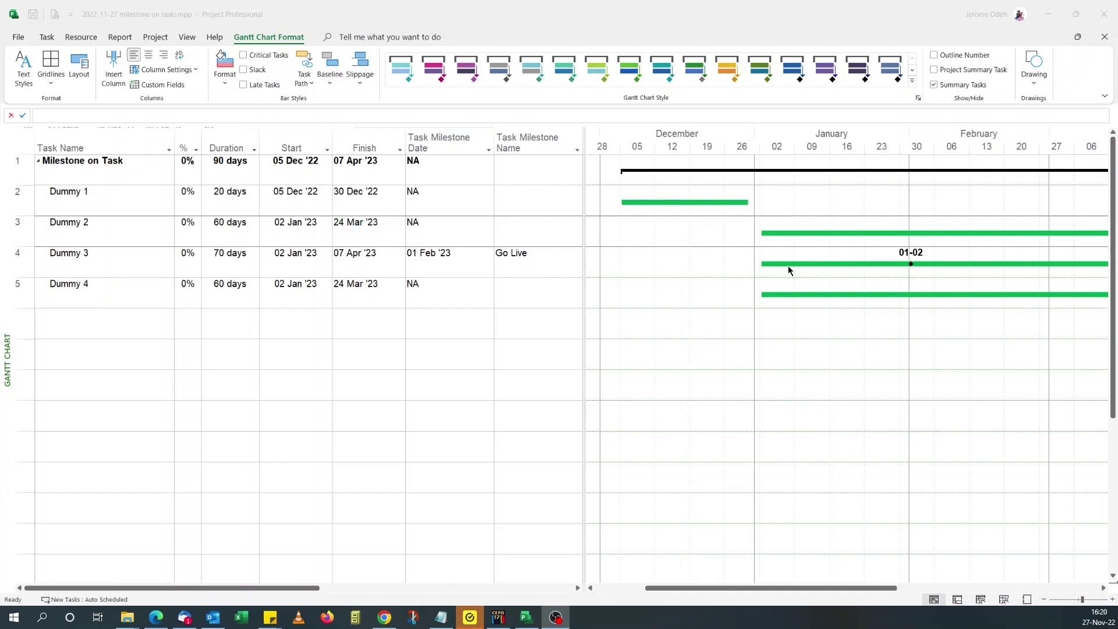
In Bar Styles, set the Start10 milestone style's Top text label to Text10.
{"action": "left_click", "coordinate": [189, 89]}
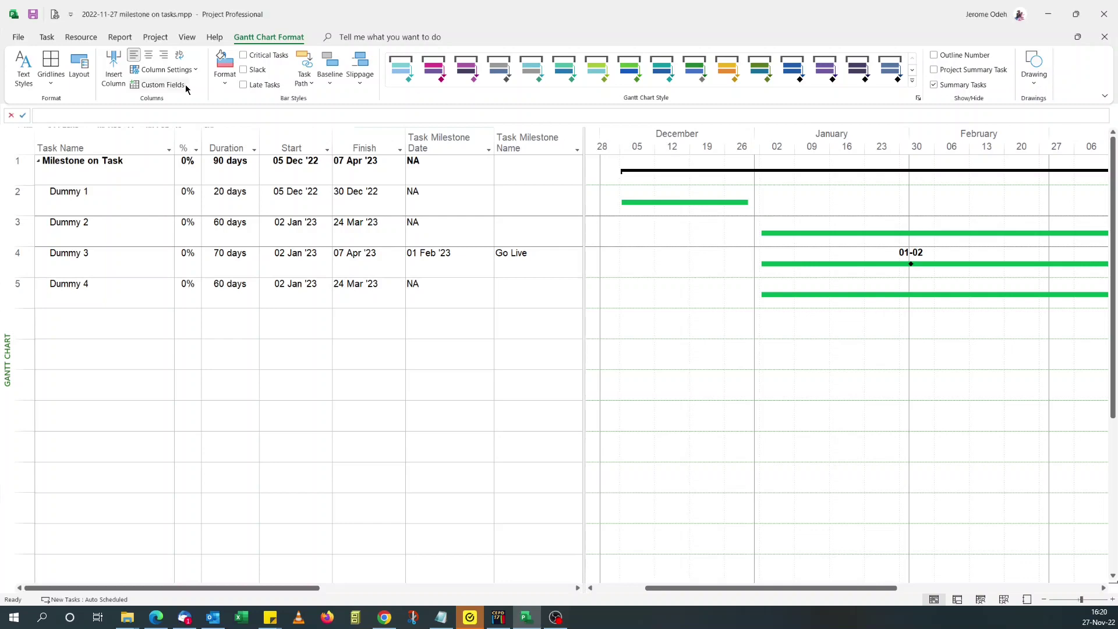
{"action": "left_click", "coordinate": [224, 88]}
{"action": "left_click", "coordinate": [245, 120]}
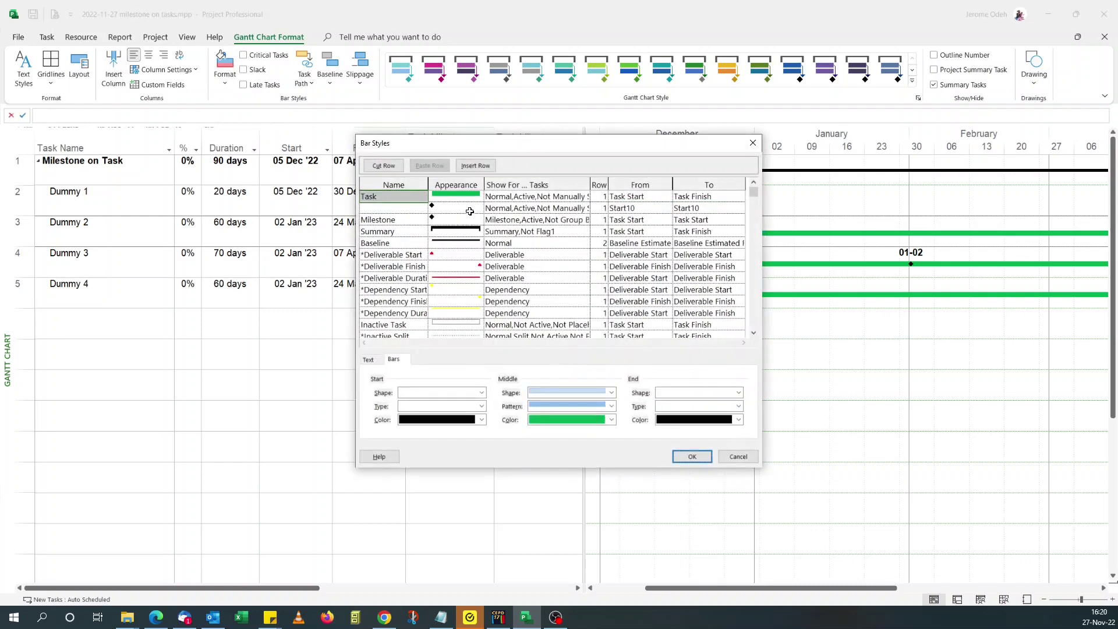
{"action": "left_click", "coordinate": [470, 209]}
{"action": "left_click", "coordinate": [368, 359]}
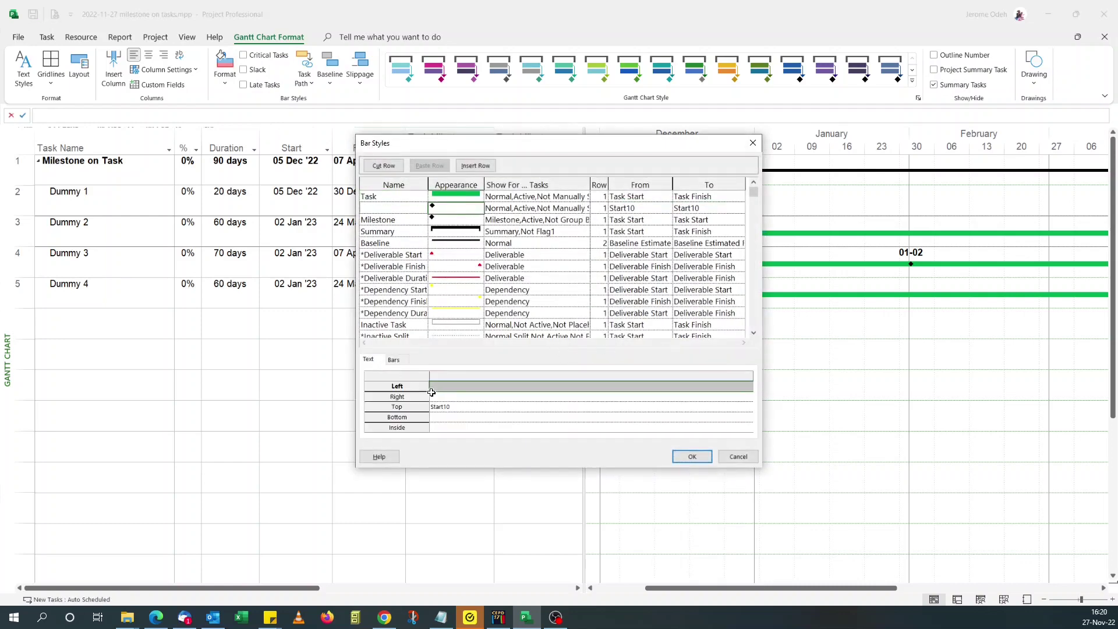
{"action": "left_click", "coordinate": [444, 406]}
{"action": "left_click", "coordinate": [747, 408]}
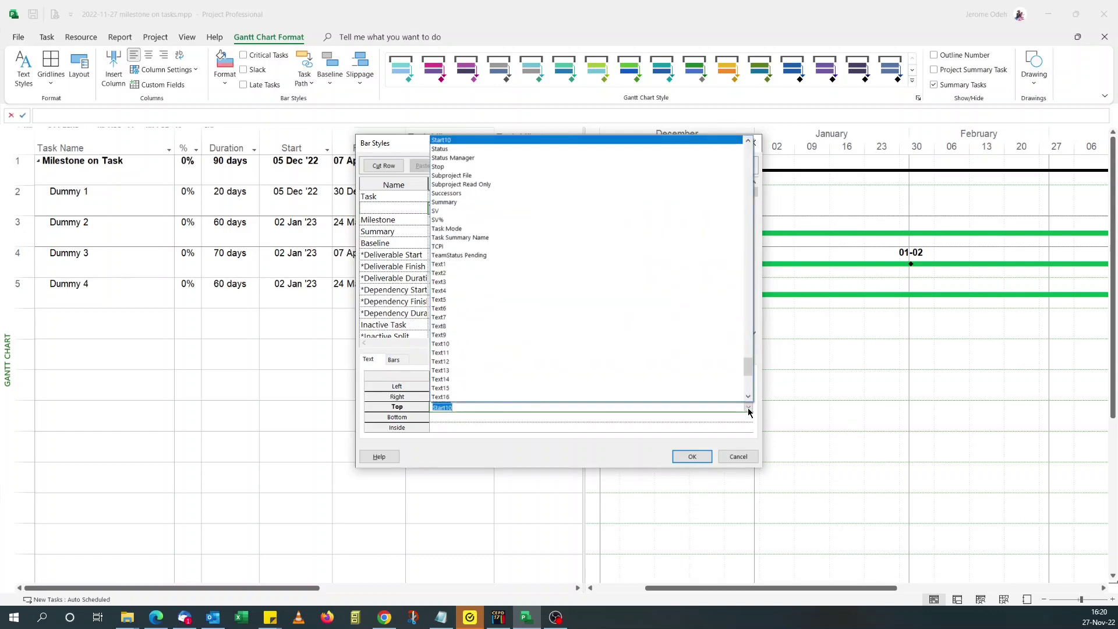
{"action": "left_click", "coordinate": [460, 343]}
{"action": "left_click", "coordinate": [691, 457]}
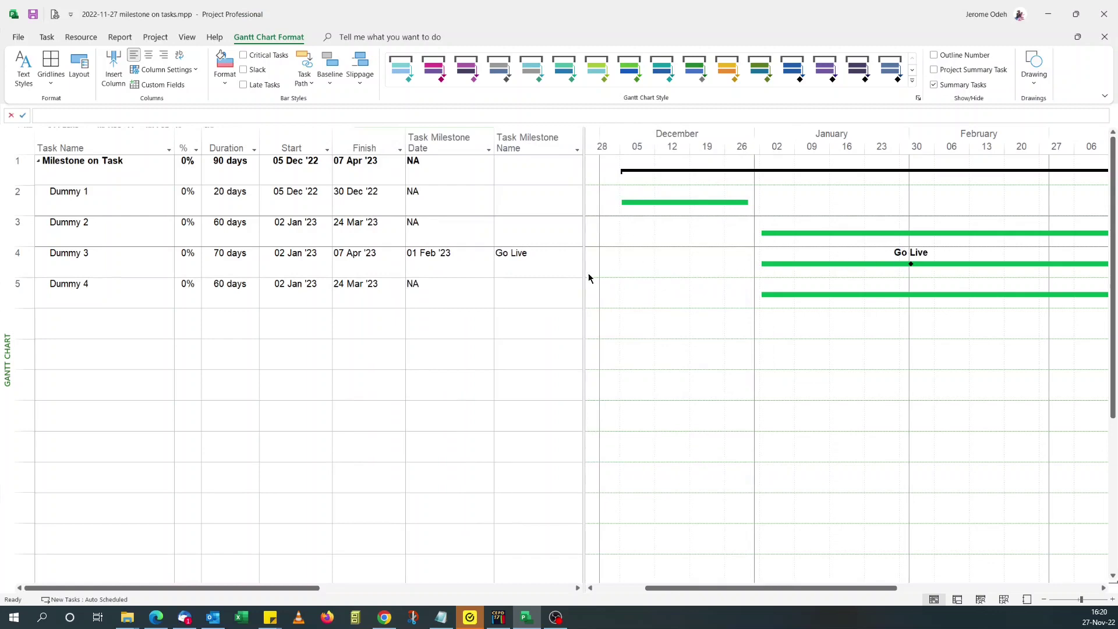
Change Dummy 3's milestone name from 'Go Live' to 'Go-Live'.
{"action": "left_click", "coordinate": [529, 265]}
{"action": "left_click", "coordinate": [517, 253]}
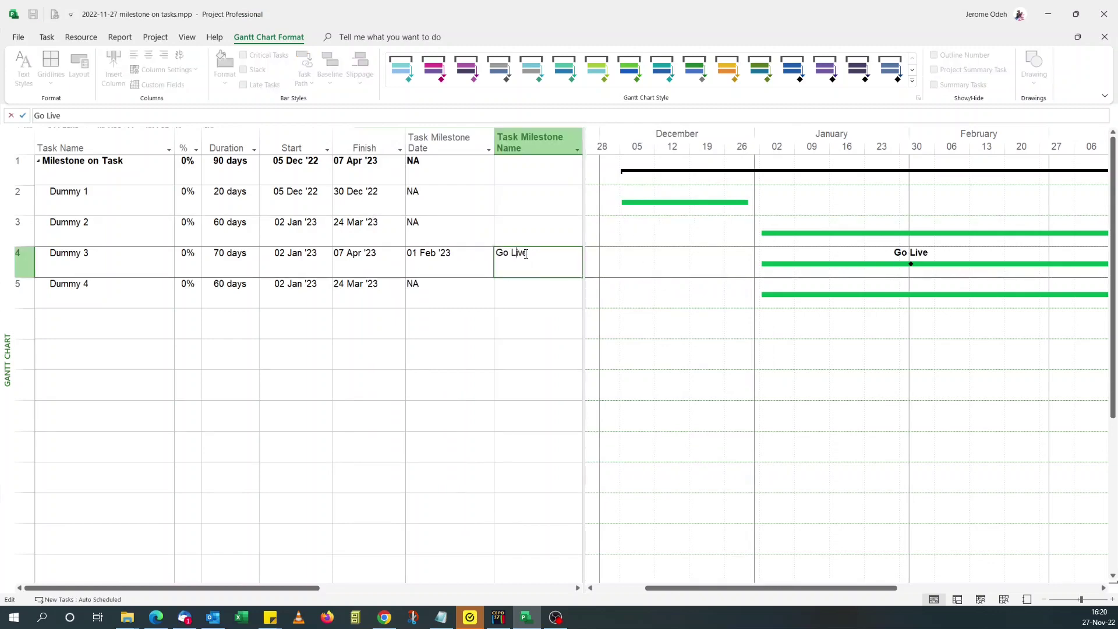
{"action": "key", "text": "BackSpace"}
{"action": "type", "text": "-"}
{"action": "left_click", "coordinate": [525, 291]}
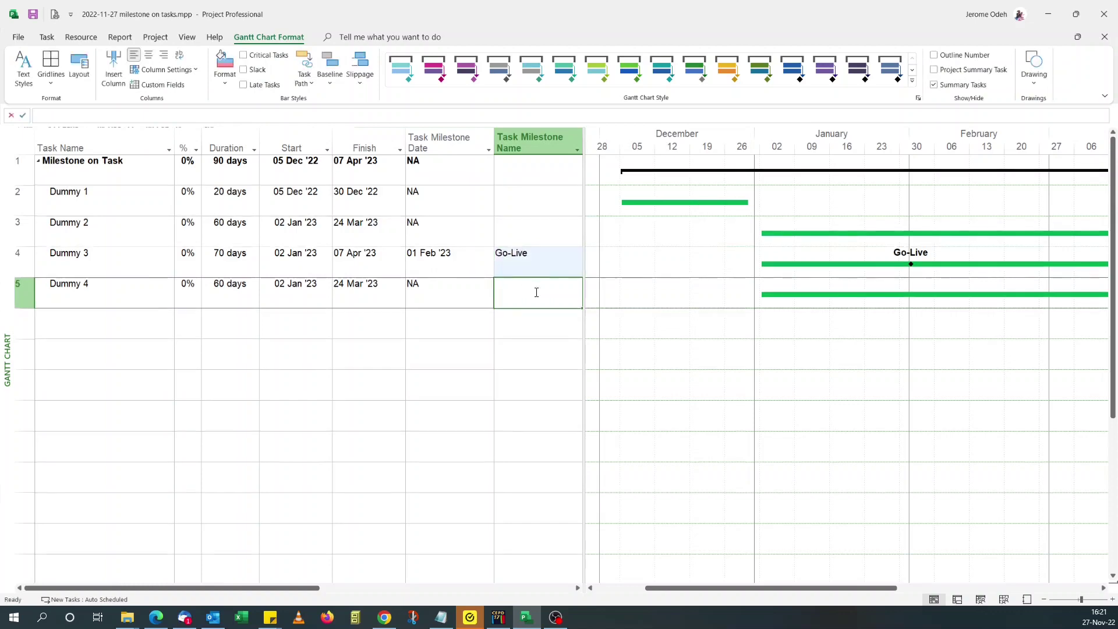